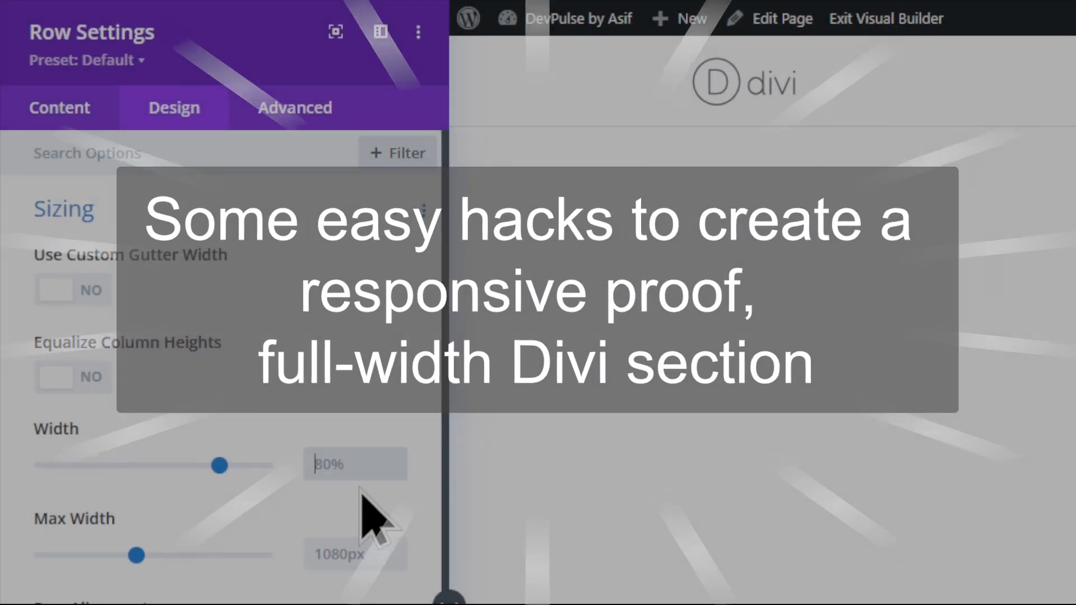
text(100%)
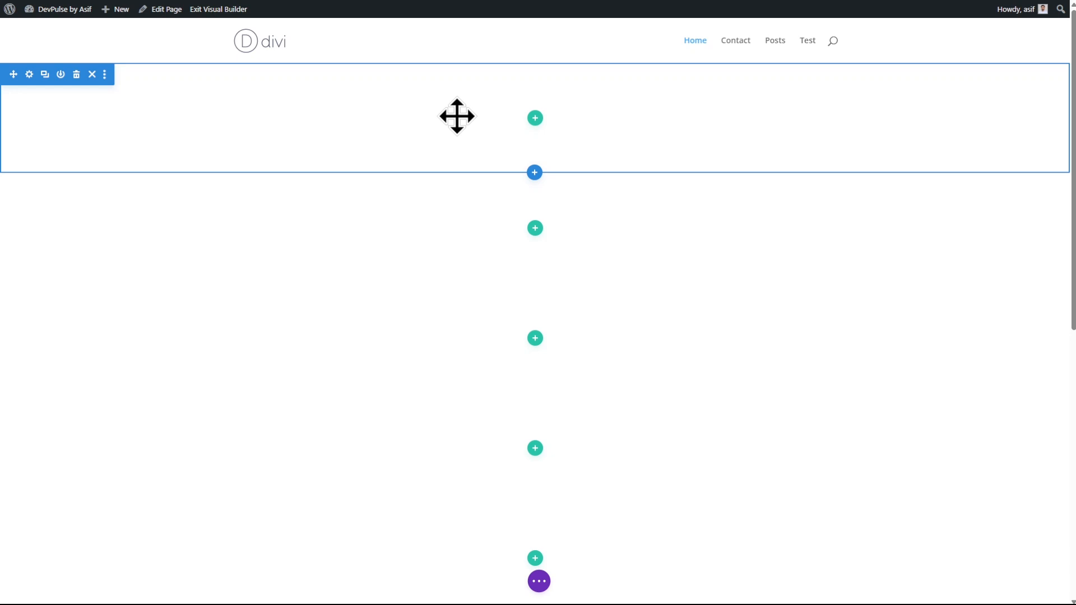
Insert a single-column row in the first empty section and add an Image Carousel module to it
click(535, 119)
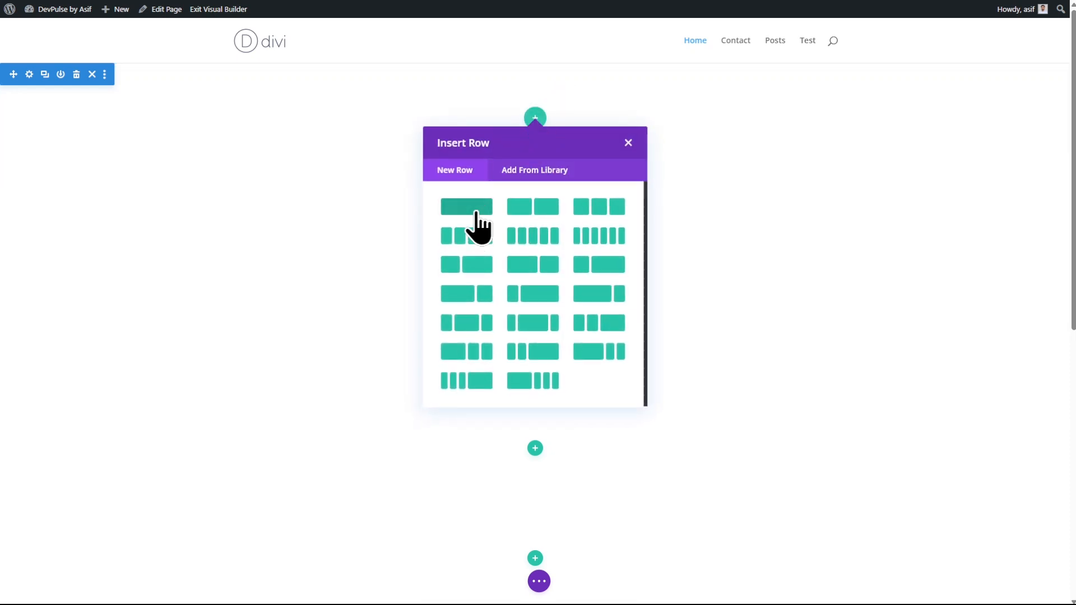
click(474, 208)
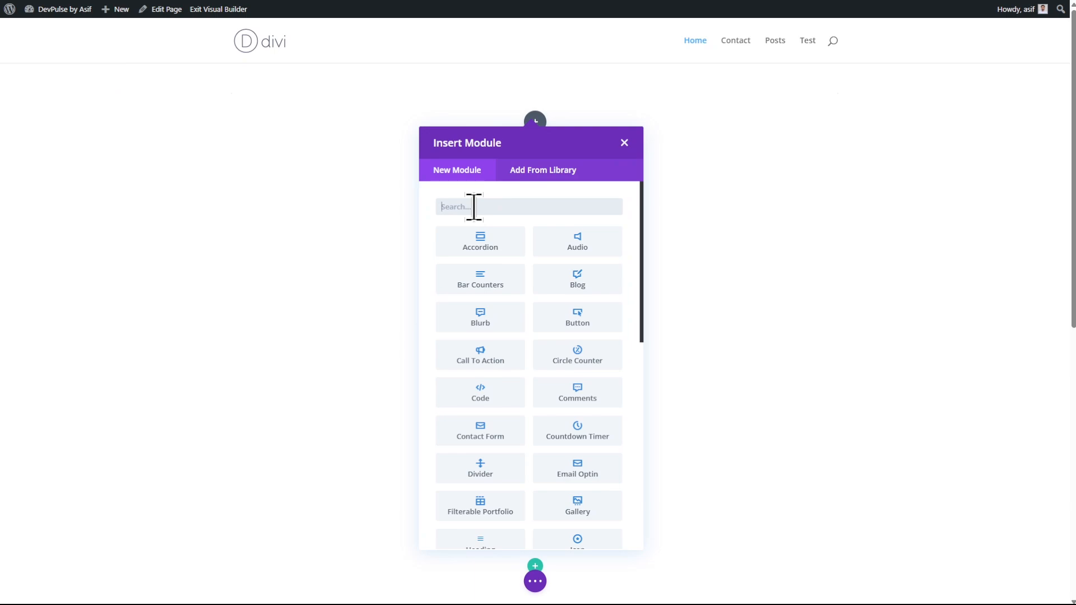
text(image)
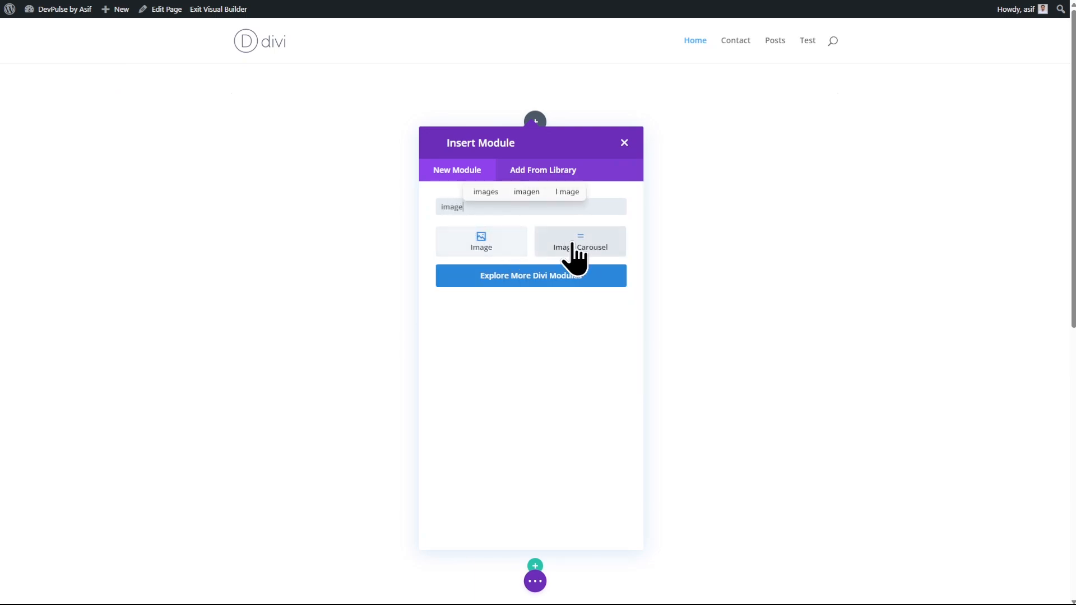
click(572, 246)
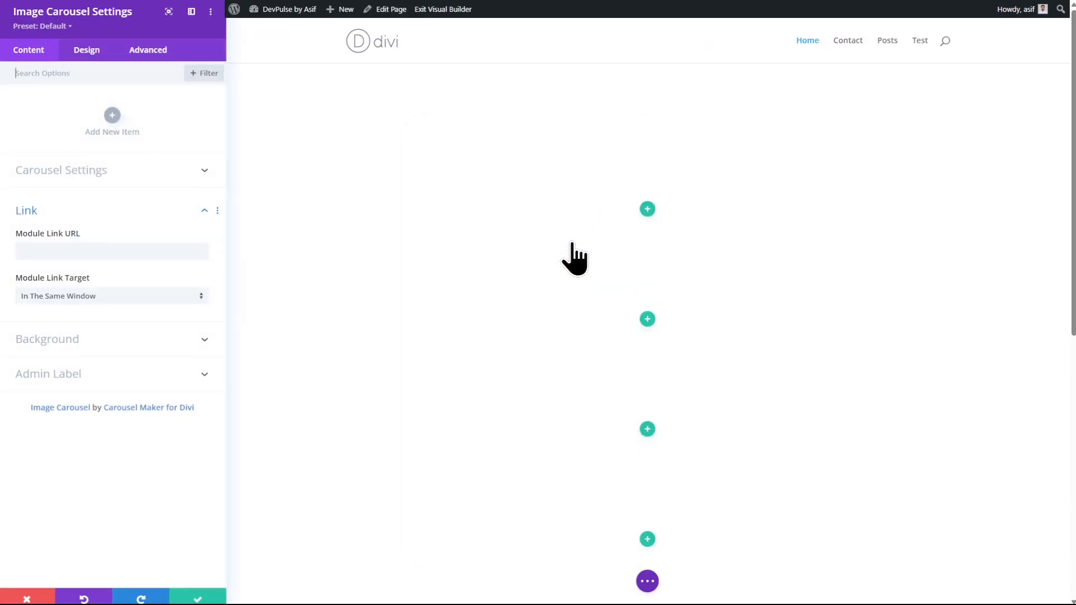
Add a carousel item using the mountain image pexels-pixabay-210243-1.jpg from the media library
click(112, 119)
click(71, 103)
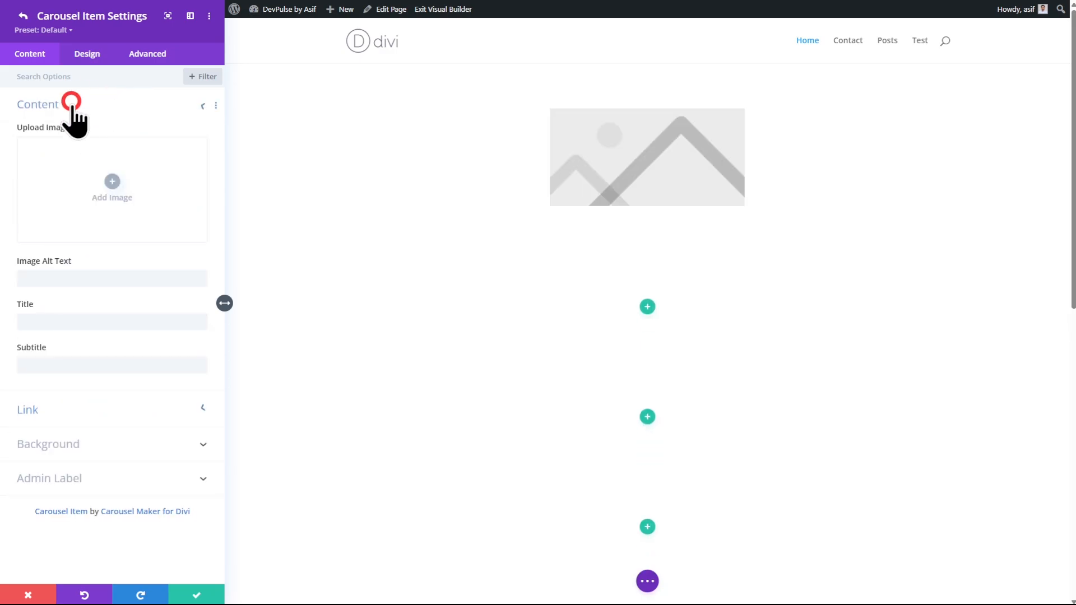
click(111, 186)
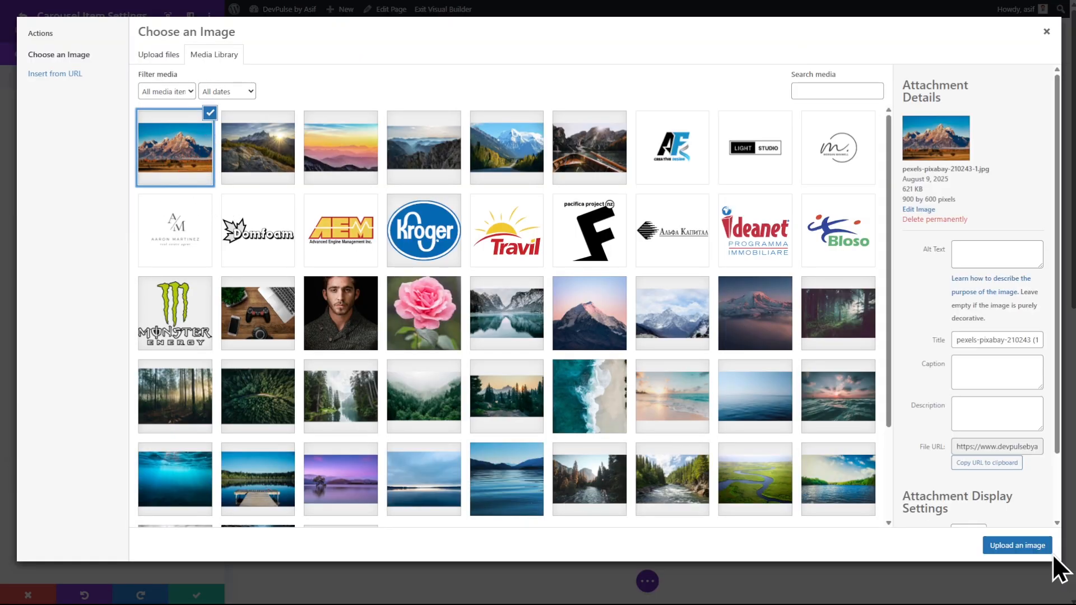
click(1042, 546)
Title the carousel item "m1", apply the item and module settings, and save the page
click(52, 321)
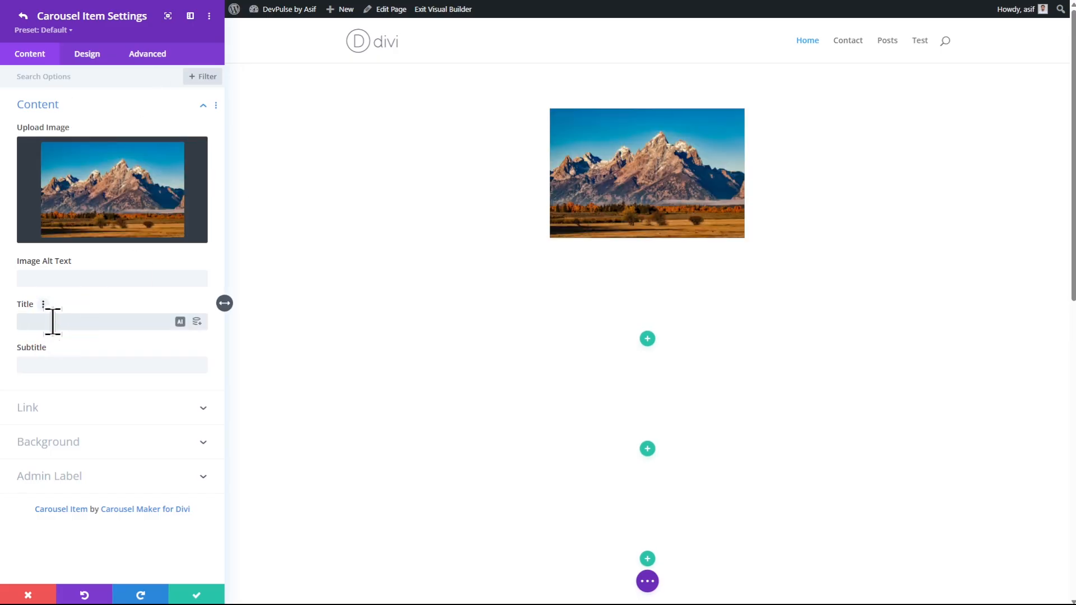
text(m1)
click(197, 594)
click(647, 581)
click(1037, 581)
click(196, 594)
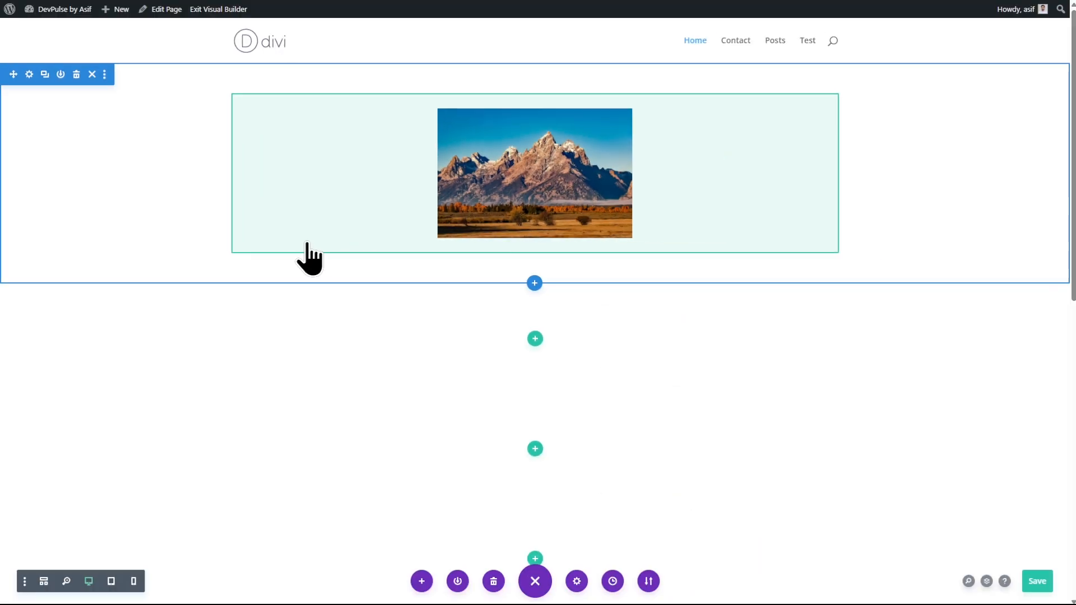
Set the carousel section's top and bottom padding to 0px and save the page
click(30, 74)
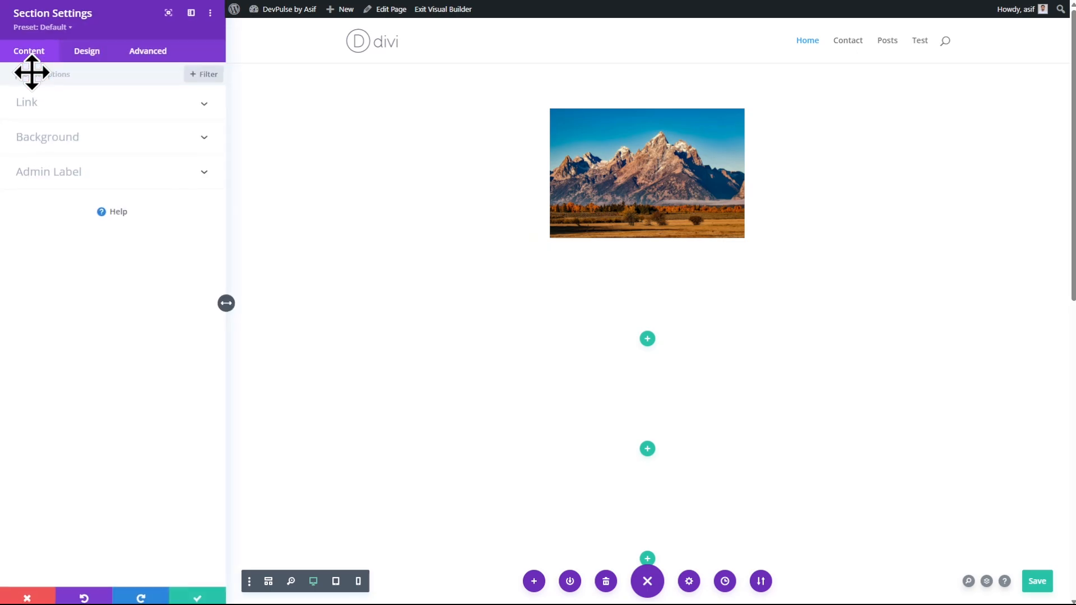
click(90, 61)
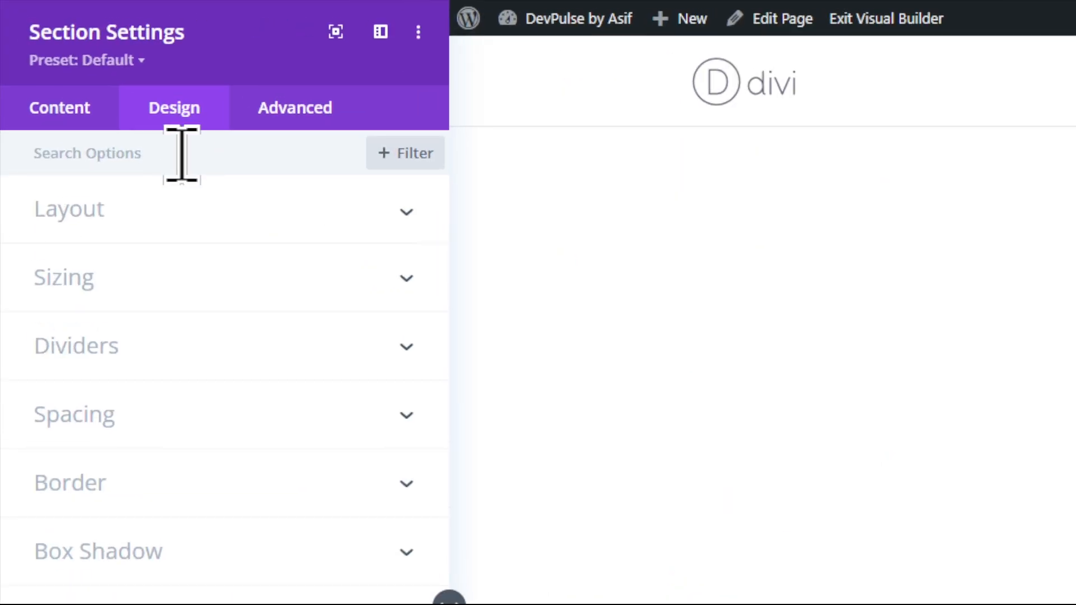
click(159, 415)
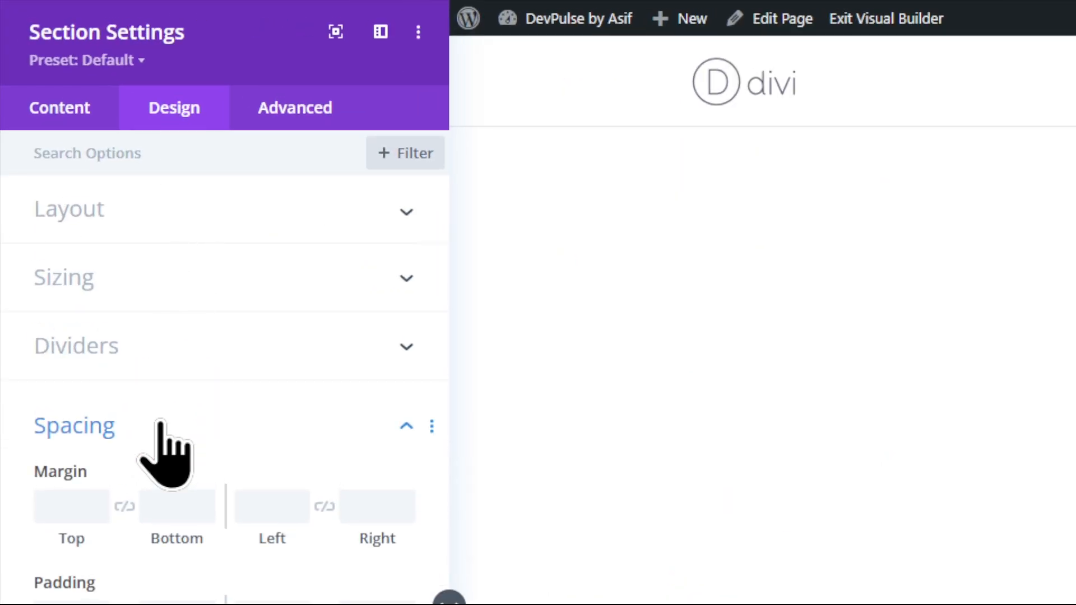
click(81, 308)
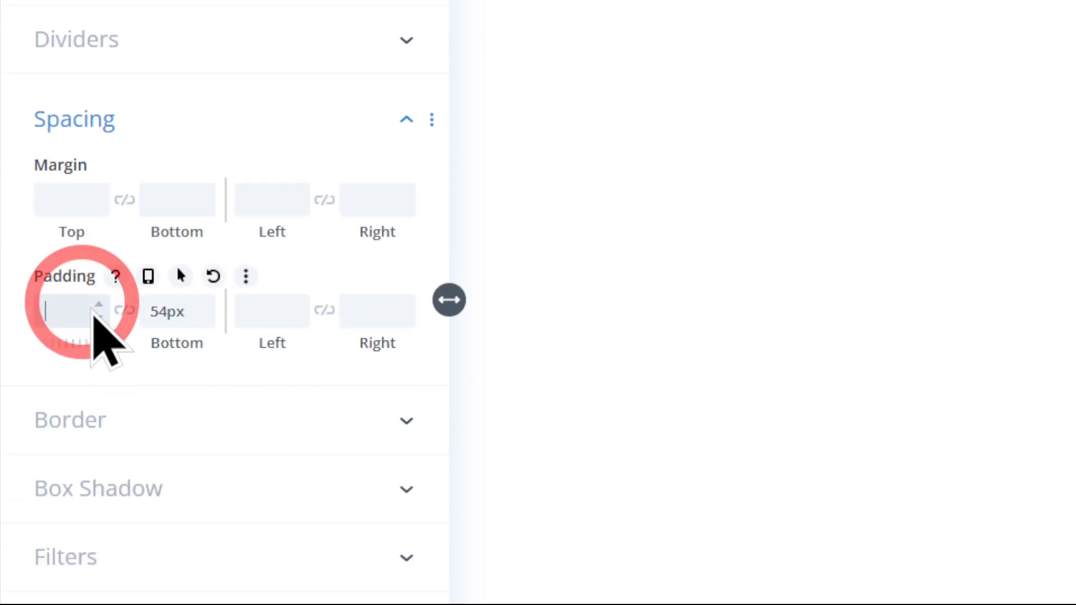
text(0)
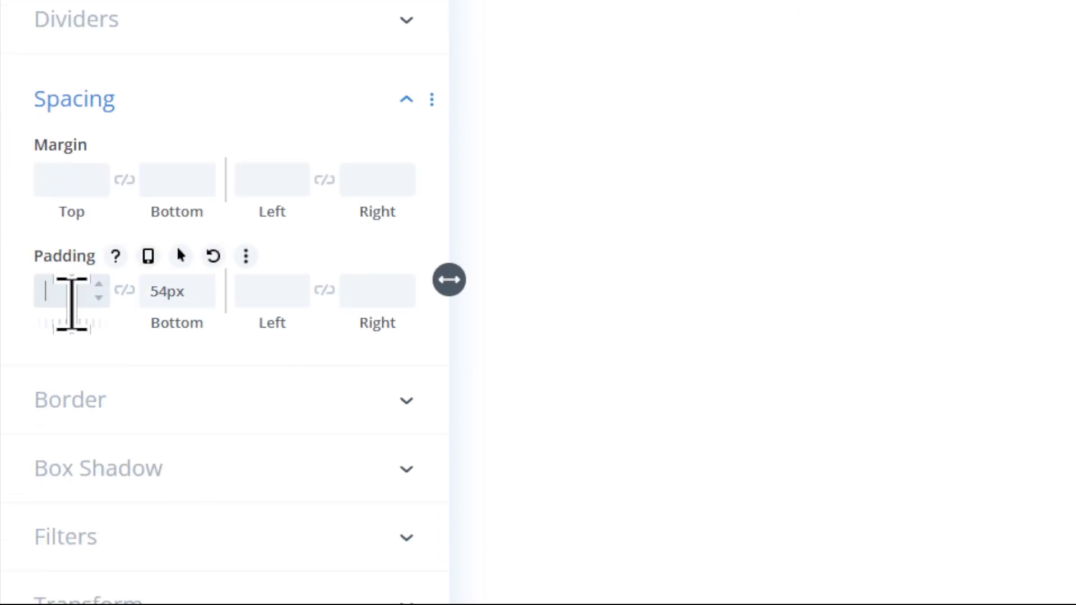
click(200, 285)
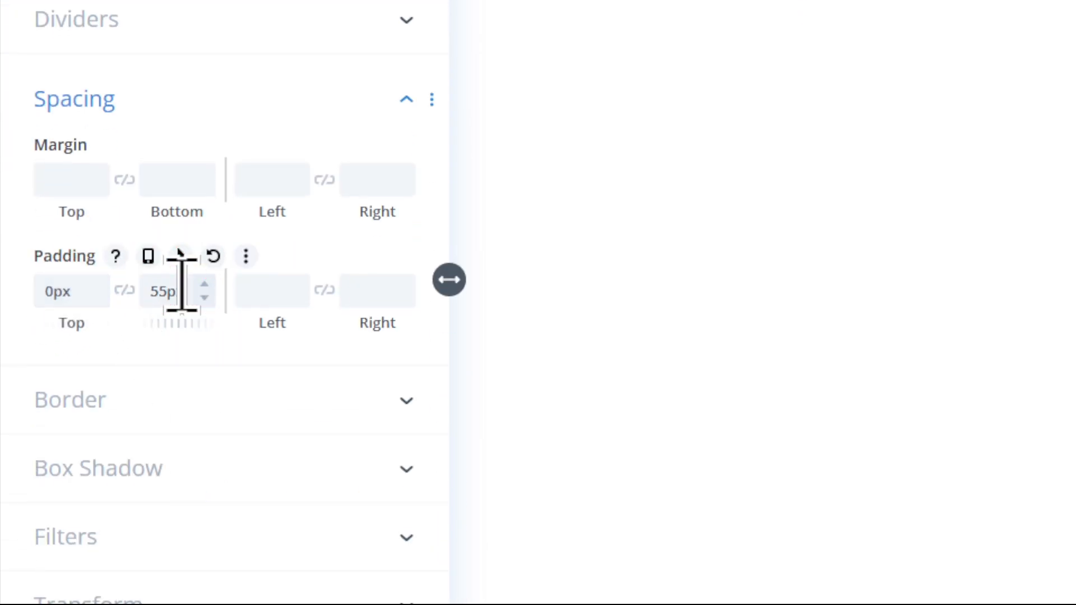
drag(183, 286, 139, 297)
key(BackSpace)
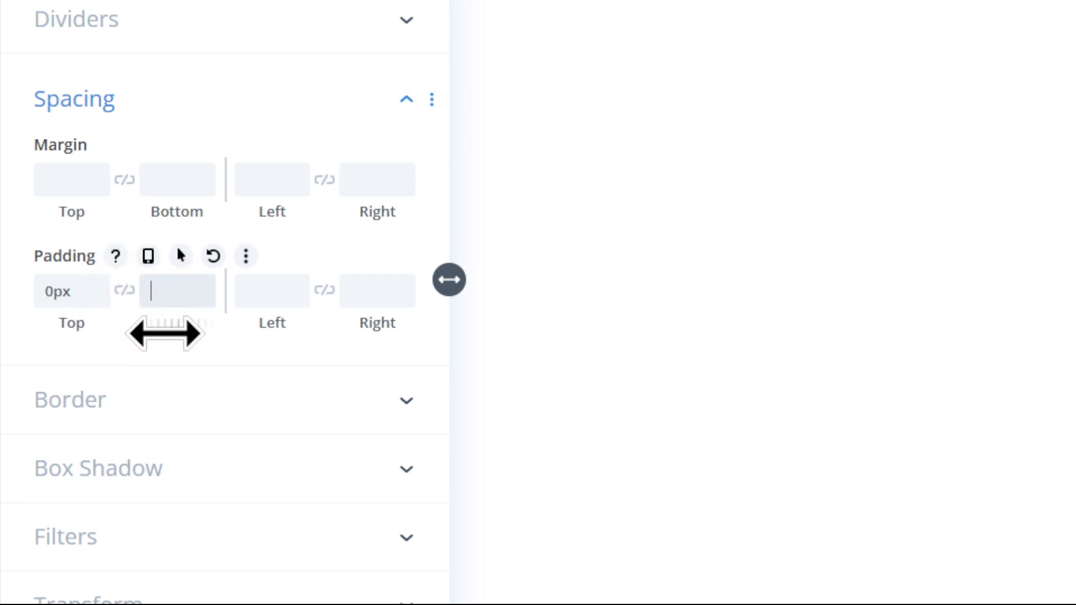
text(0px)
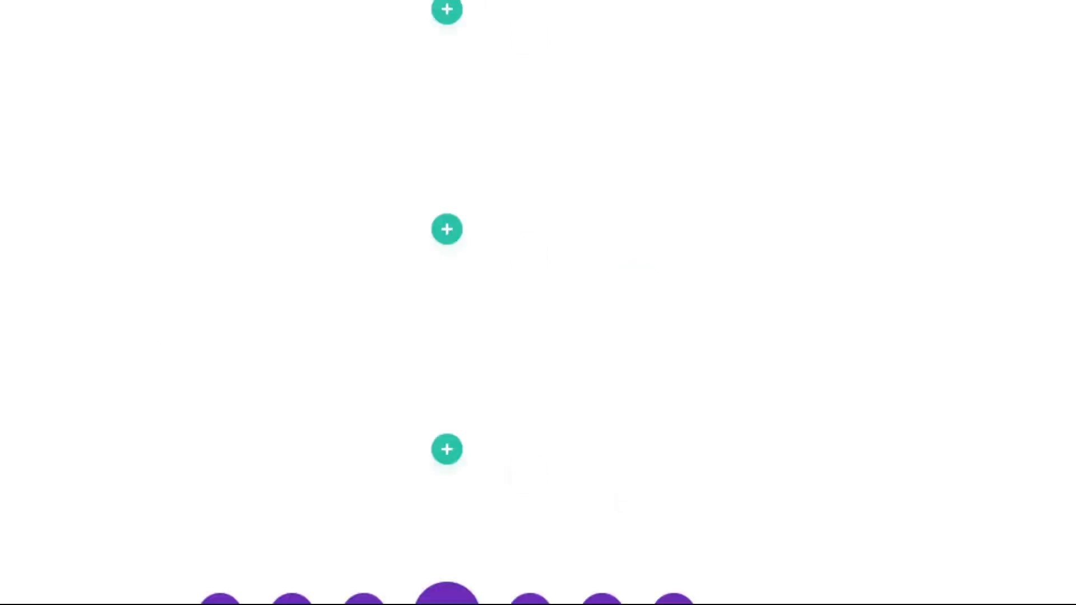
click(1012, 558)
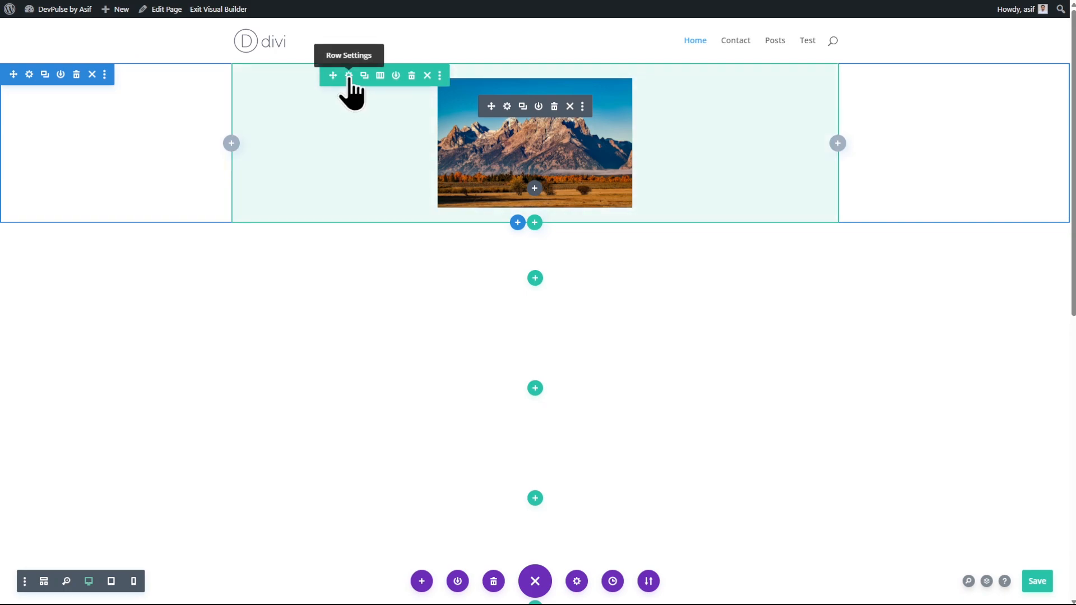
Set the width of the row containing the carousel to 100%
click(349, 75)
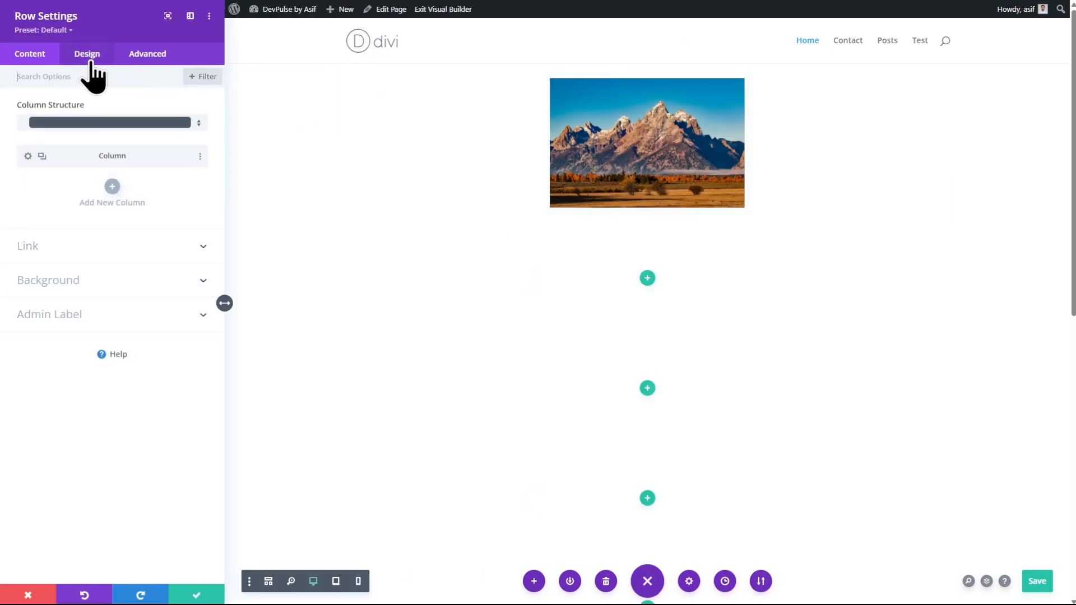
click(92, 71)
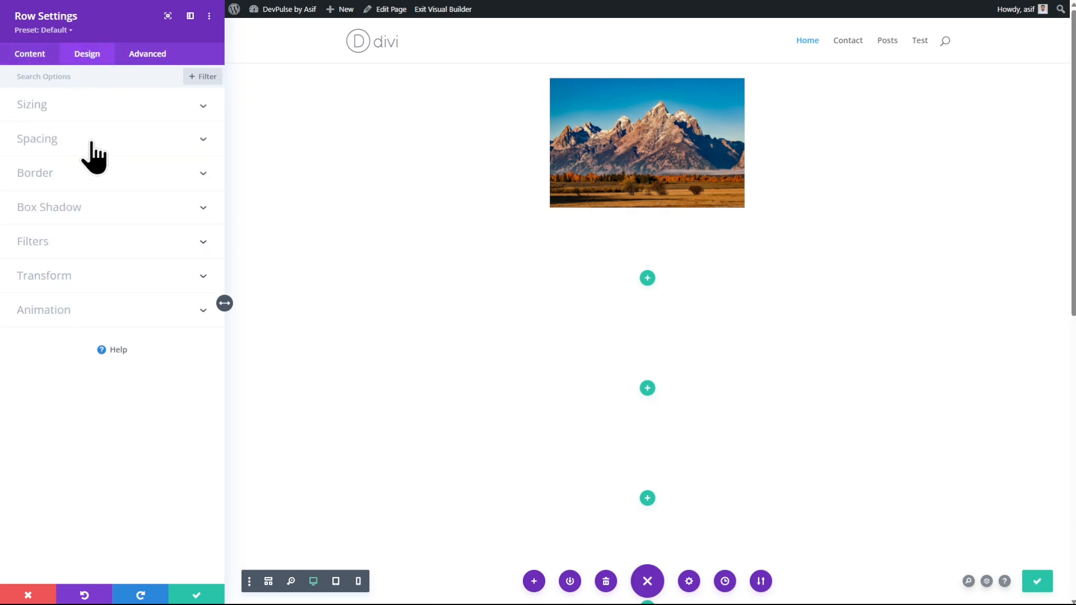
click(82, 105)
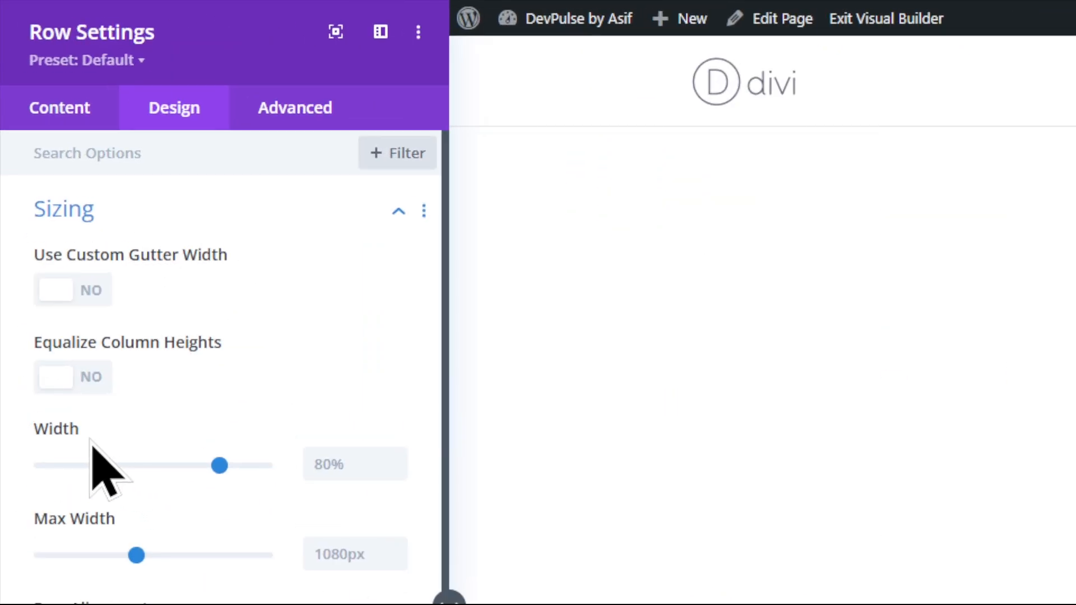
click(323, 467)
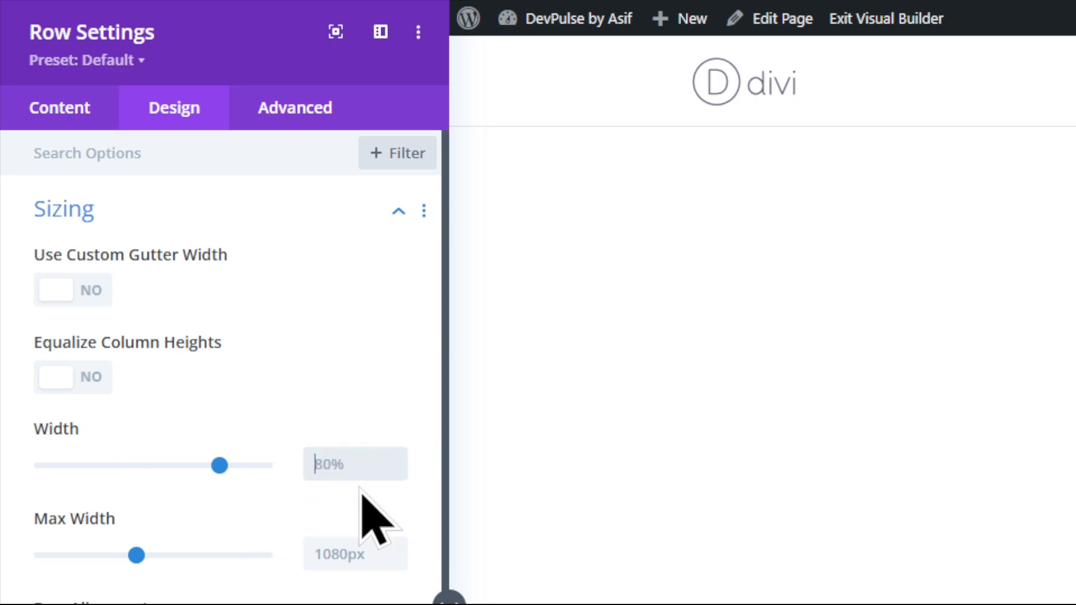
text(100)
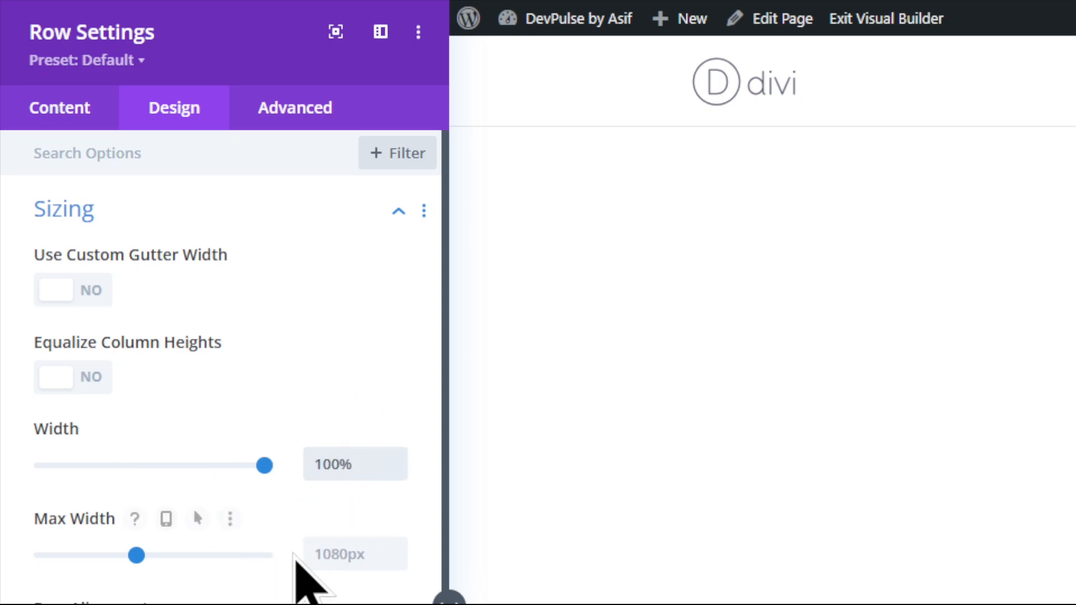
Copy the row's 100% width value into its Max Width setting
drag(350, 464, 311, 465)
key(ctrl+c)
scroll(336, 511, down, 5)
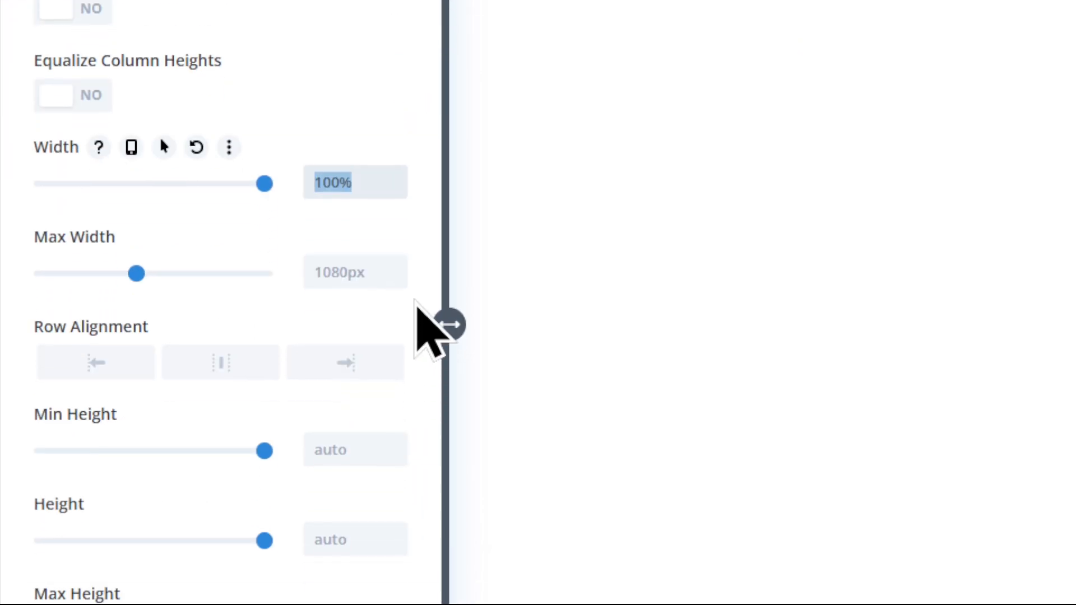
click(368, 272)
key(ctrl+v)
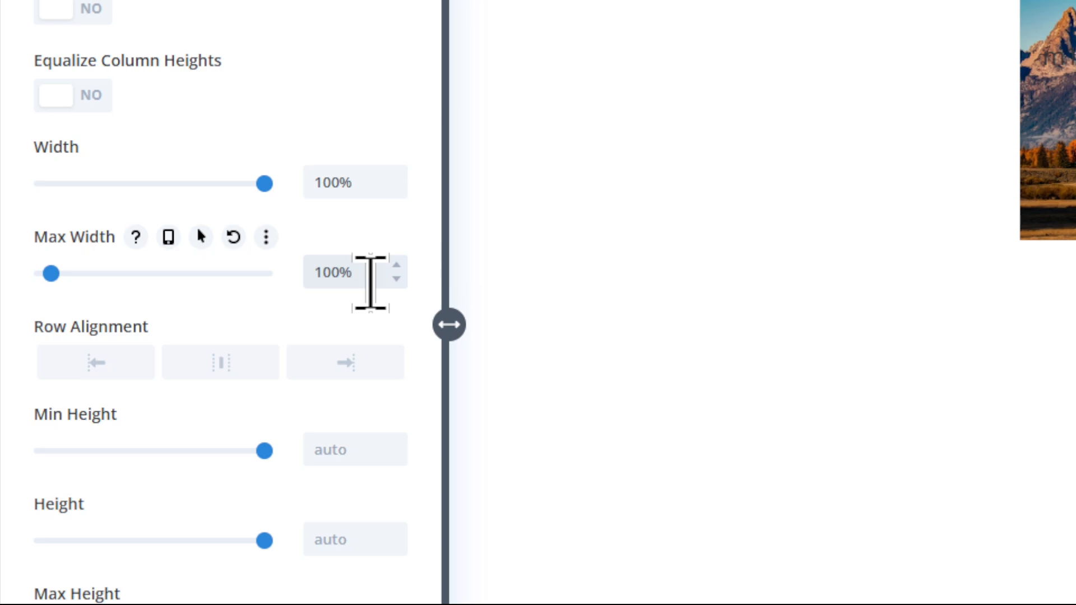
Try a Max Width of 1500px for the carousel row
drag(369, 280, 280, 304)
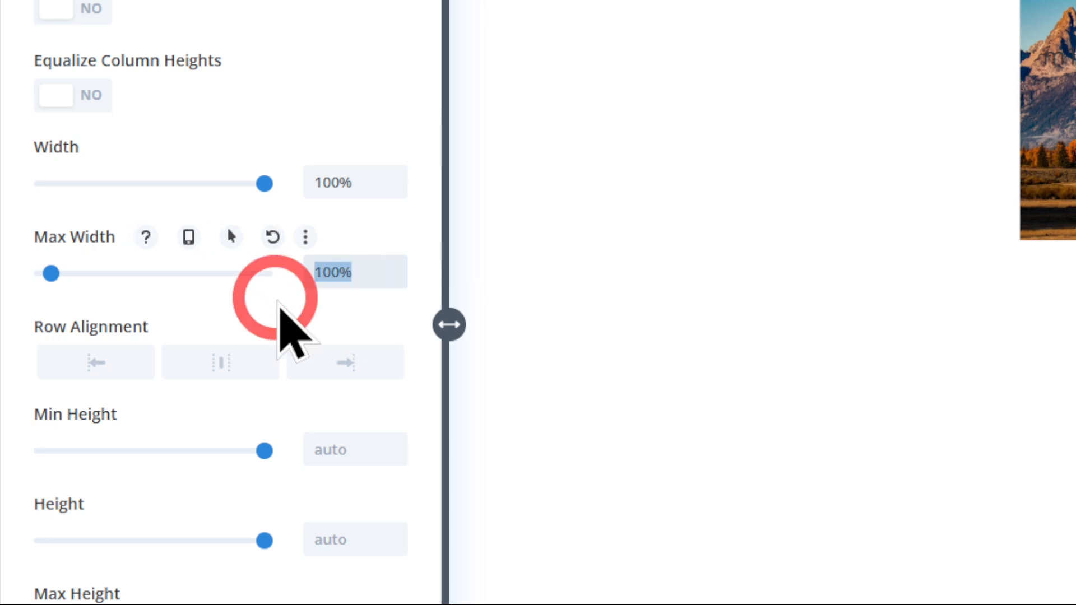
key(BackSpace)
text(1)
text(px50)
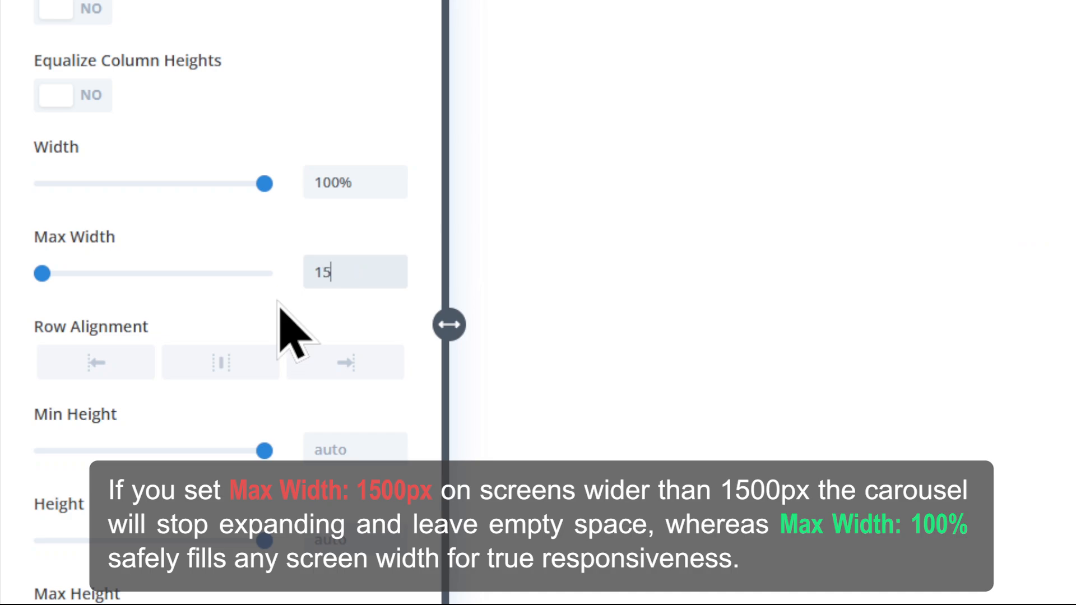
text(px)
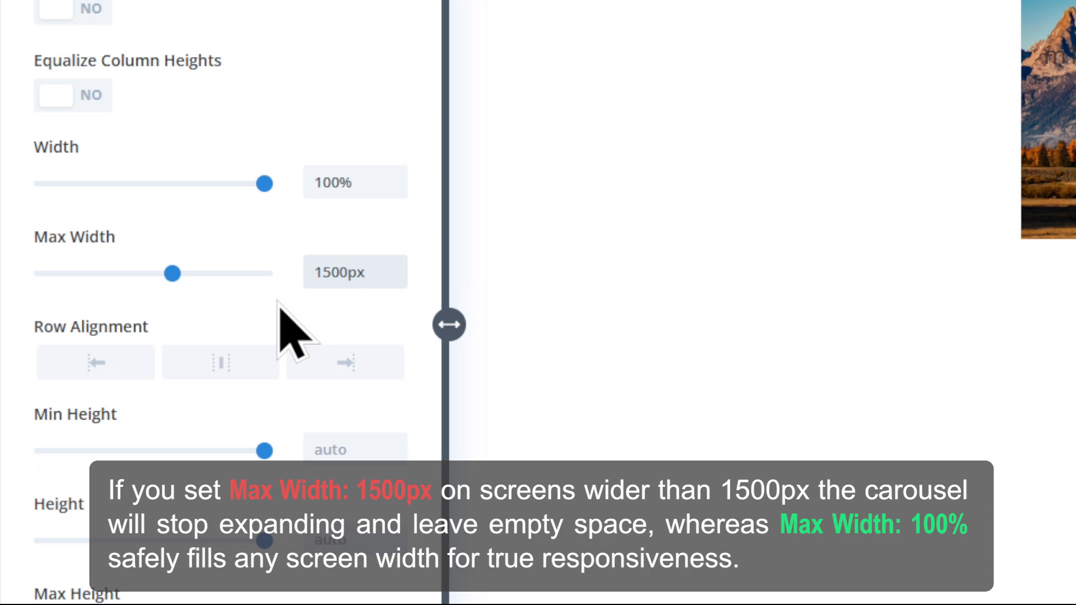
Set the carousel row's Max Width back to 100%
key(BackSpace)
key(BackSpace)
key(BackSpace)
key(BackSpace)
key(BackSpace)
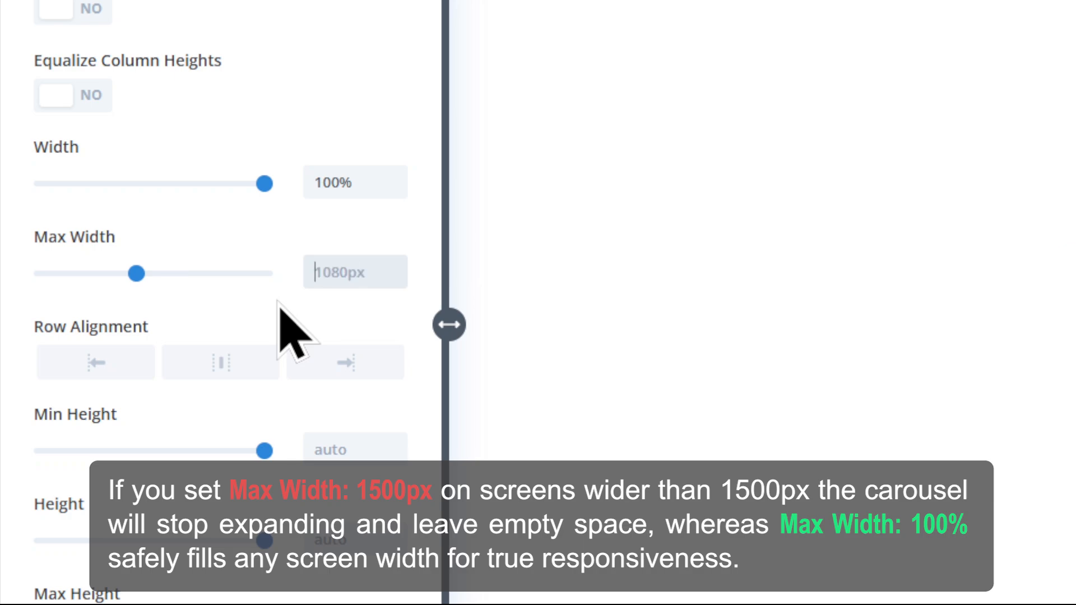
text(100%)
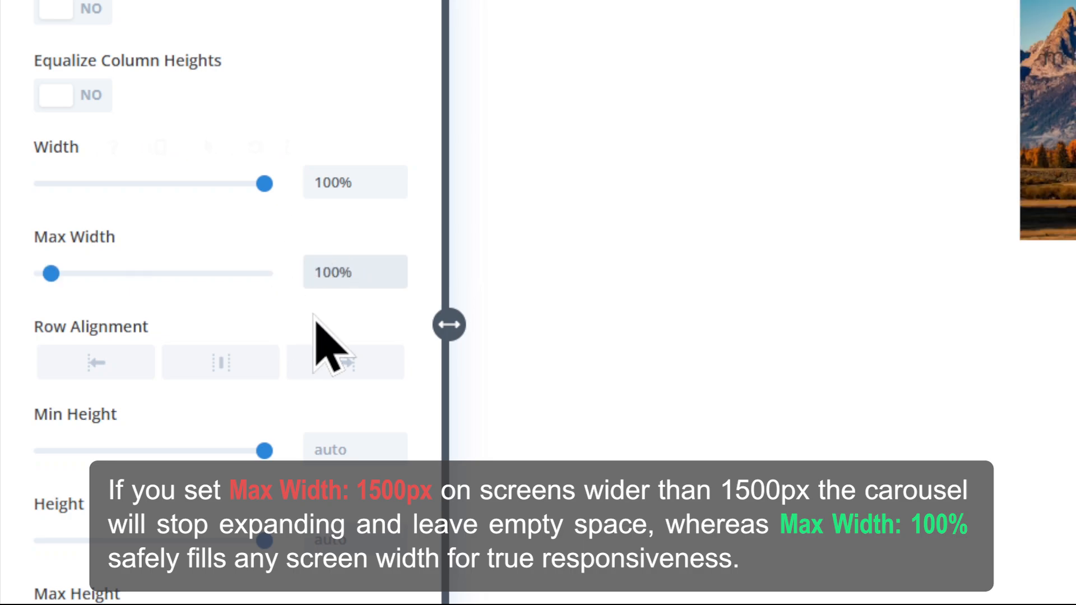
Set the carousel row's top and bottom padding to 0px
click(204, 361)
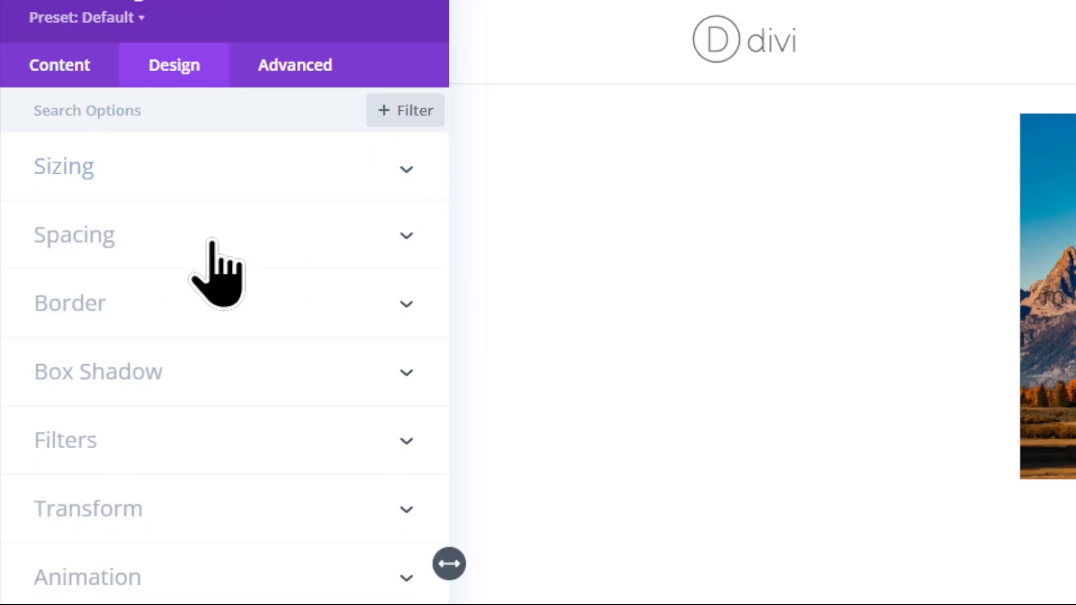
click(212, 242)
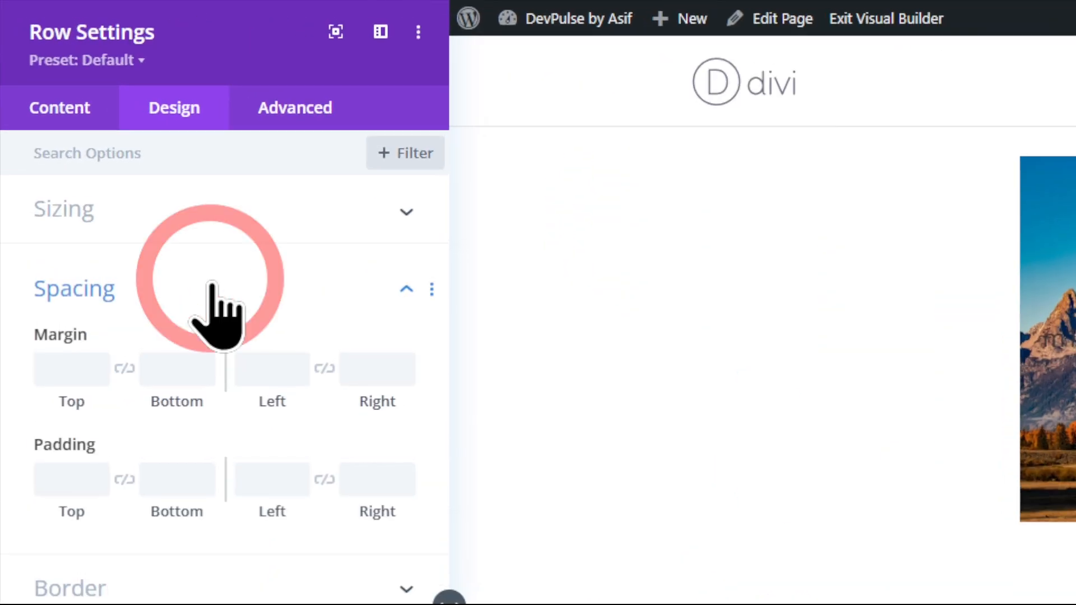
click(81, 481)
text(1px)
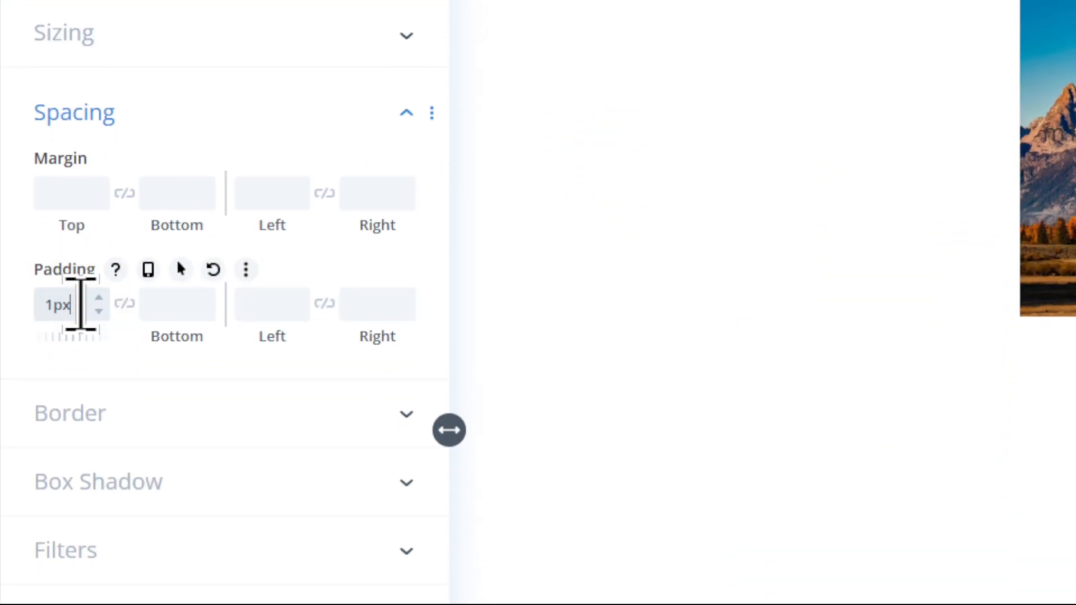
double_click(54, 303)
text(0)
click(174, 305)
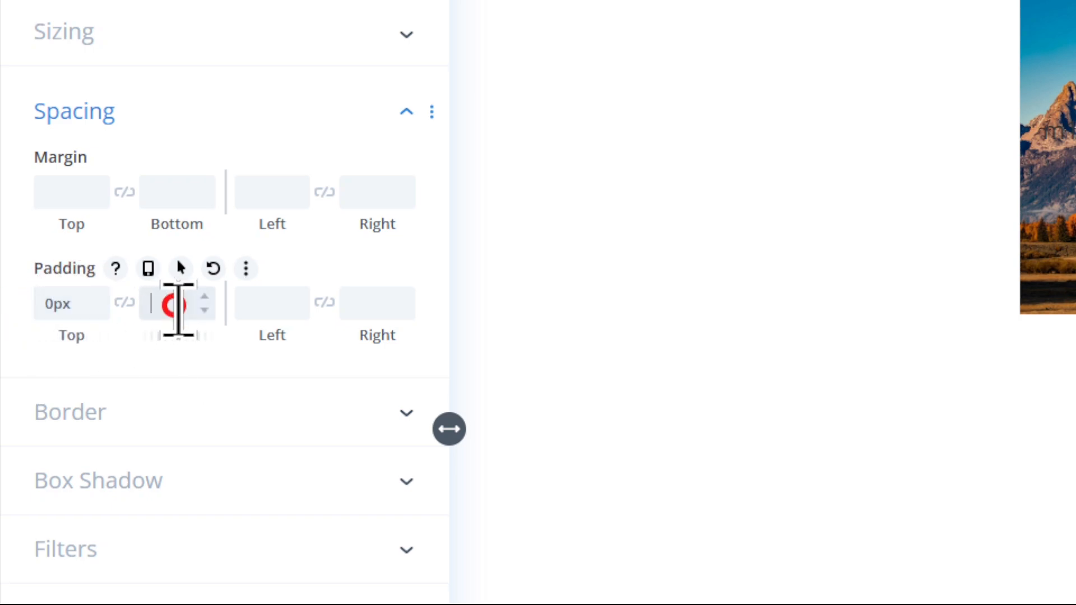
text(0)
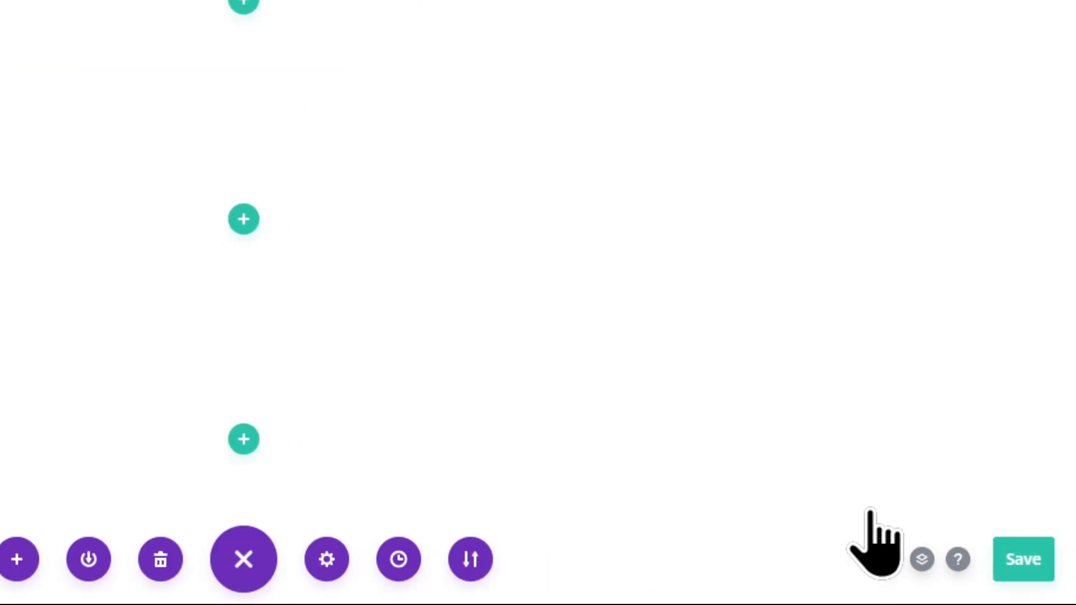
Save the page and set the m1 carousel item's image height to 600px
click(1031, 557)
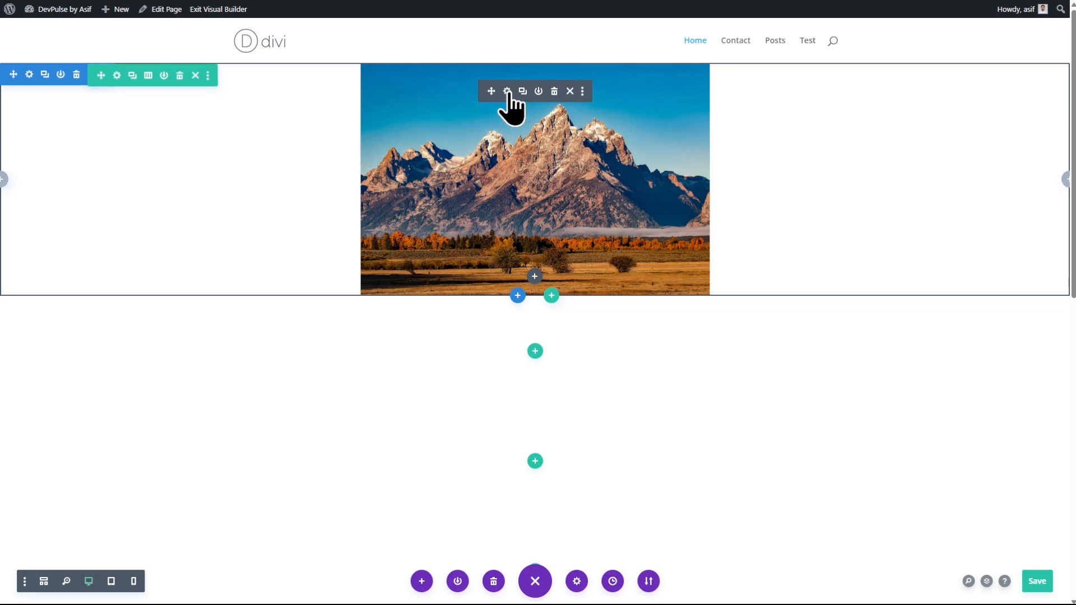
click(507, 92)
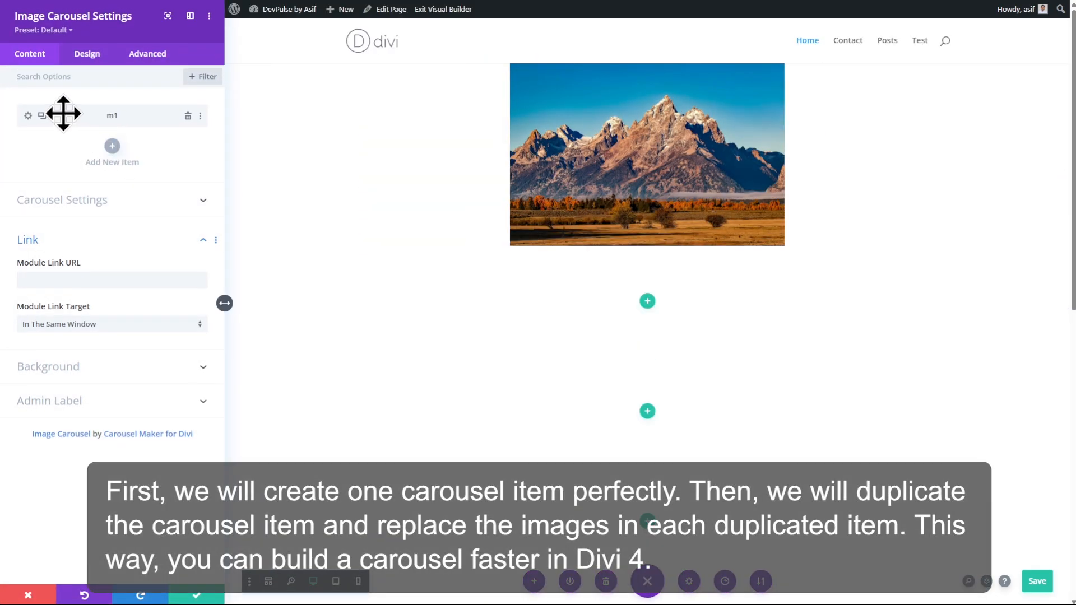
click(28, 117)
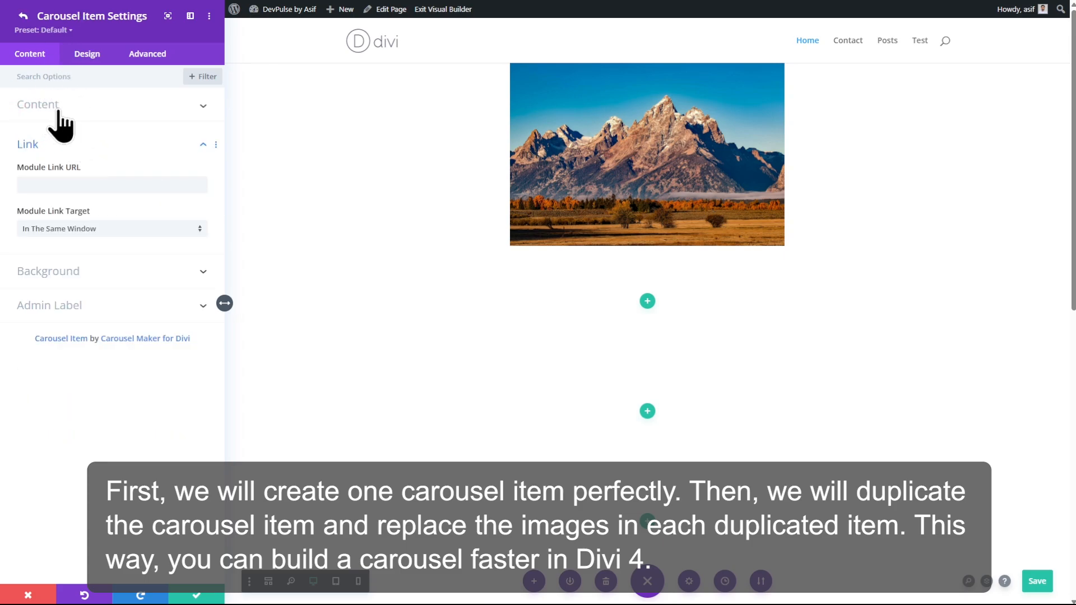
click(23, 16)
click(29, 116)
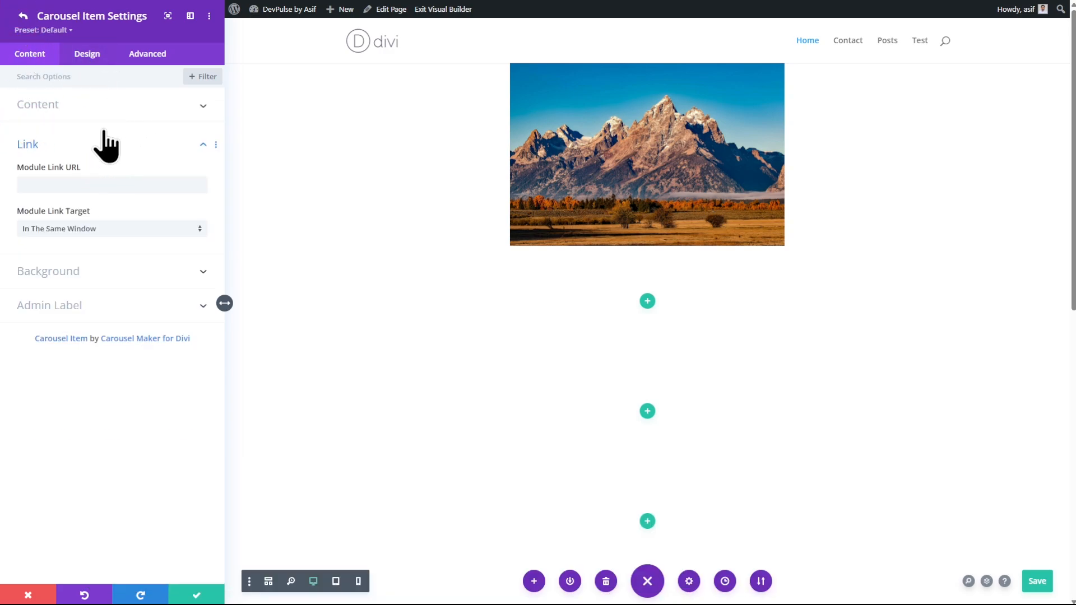
click(92, 56)
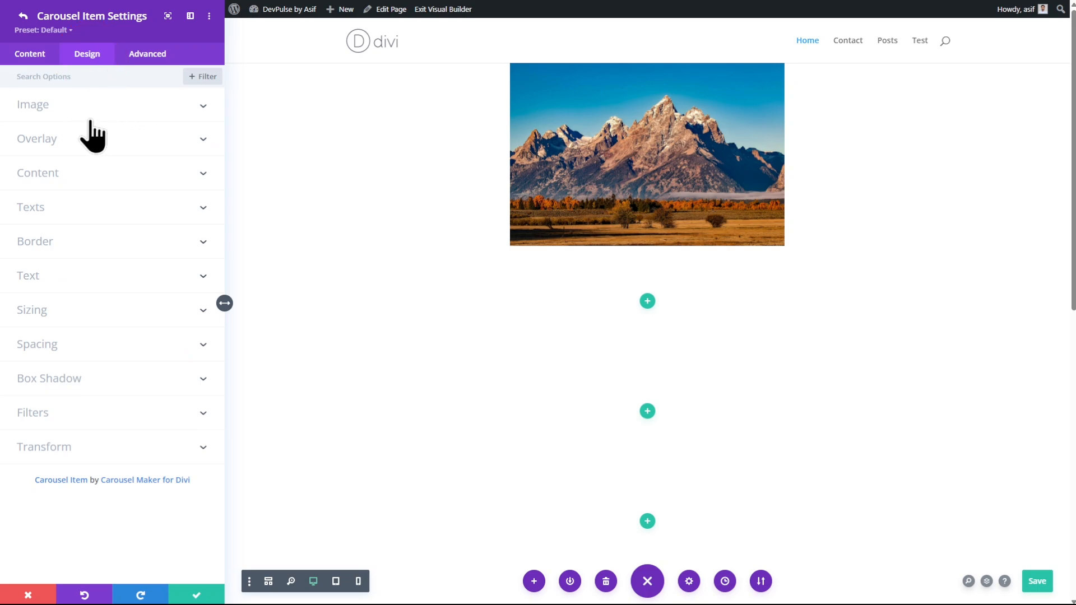
click(79, 105)
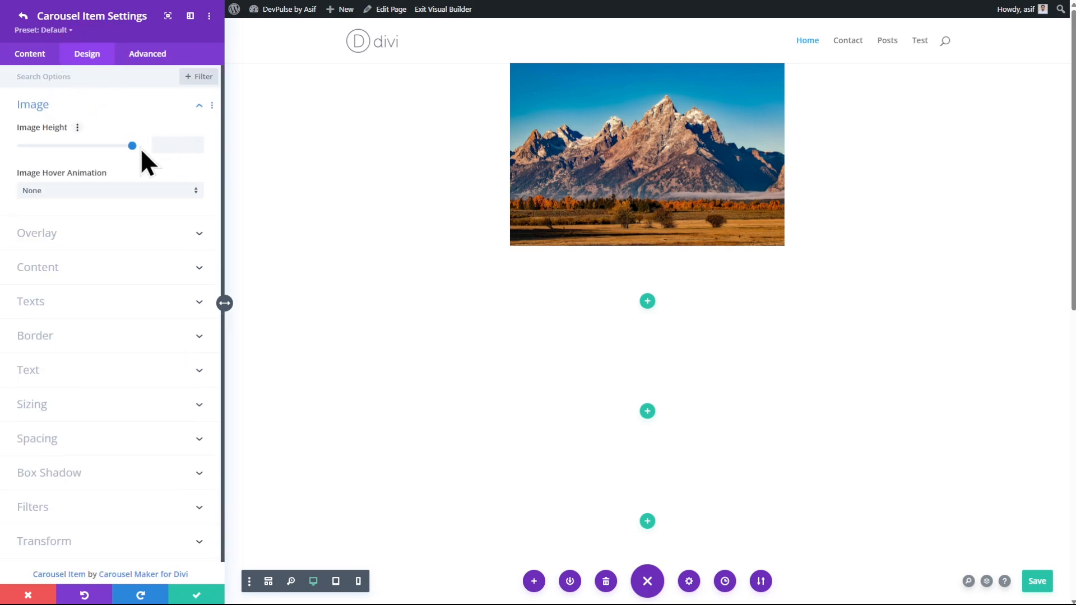
click(181, 143)
key(Return)
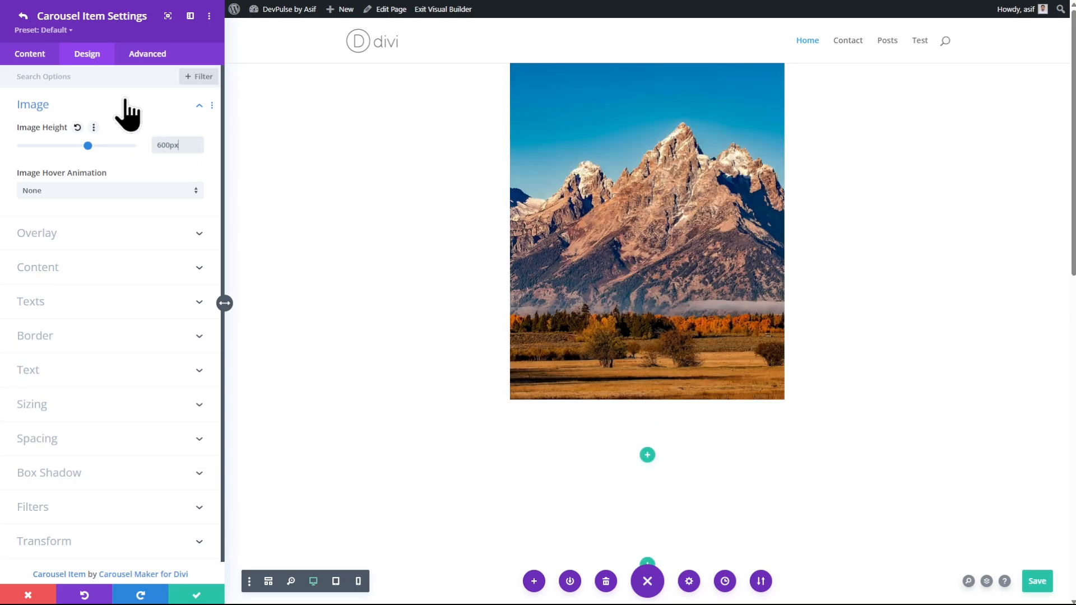
Enable responsive values for the carousel's Slides To Show setting and set the desktop value to 1
click(23, 16)
click(101, 208)
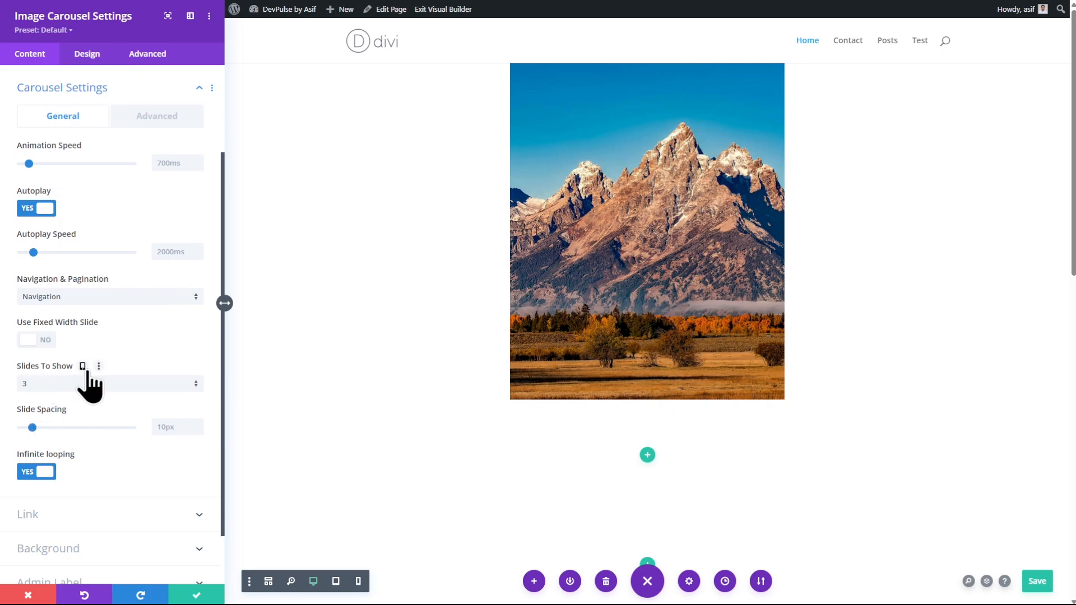
click(86, 366)
click(48, 422)
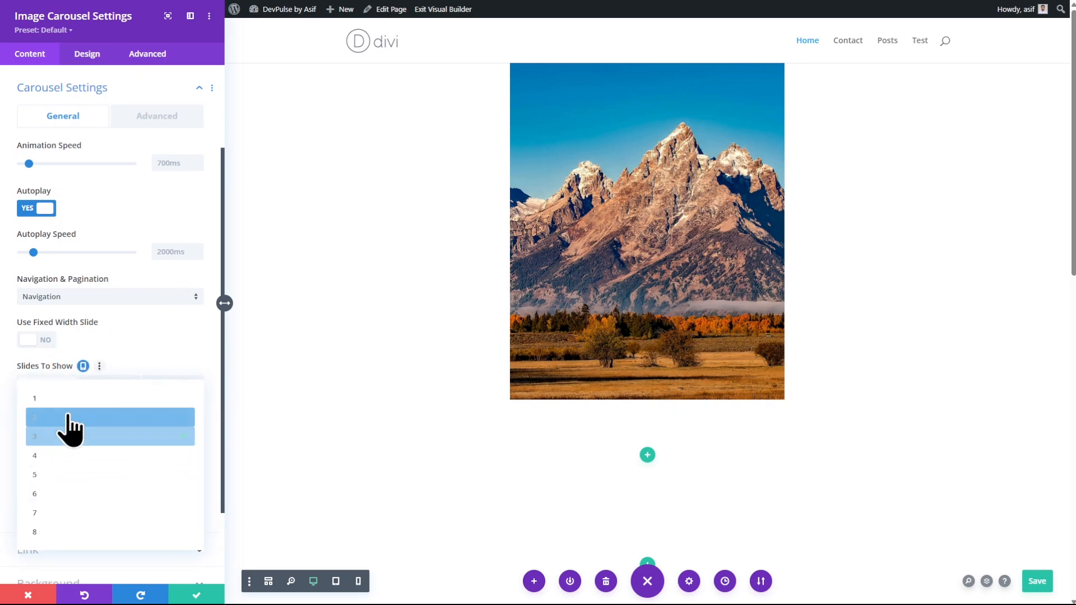
click(79, 399)
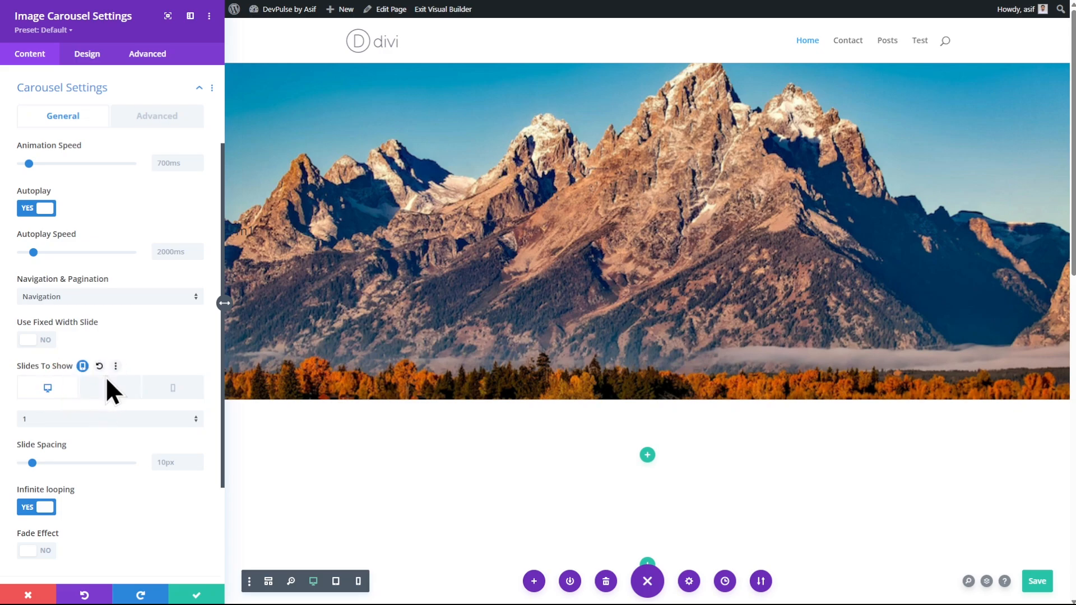
Set the carousel's Slides To Show to 1 for both tablet and phone, and check the value on each device
click(110, 382)
click(64, 416)
click(67, 399)
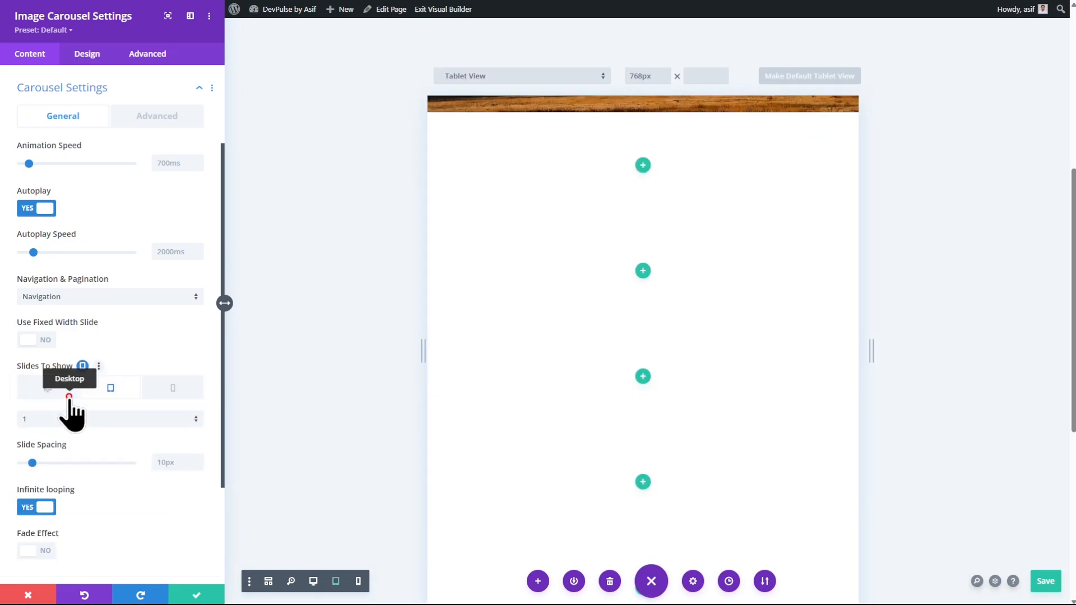
click(185, 389)
click(79, 421)
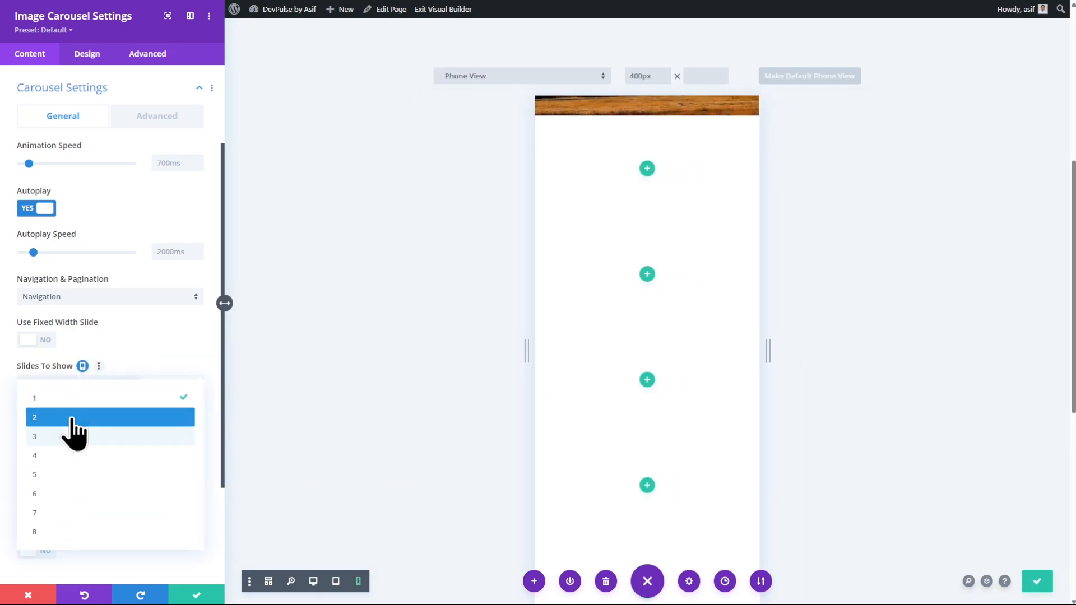
click(74, 396)
click(110, 390)
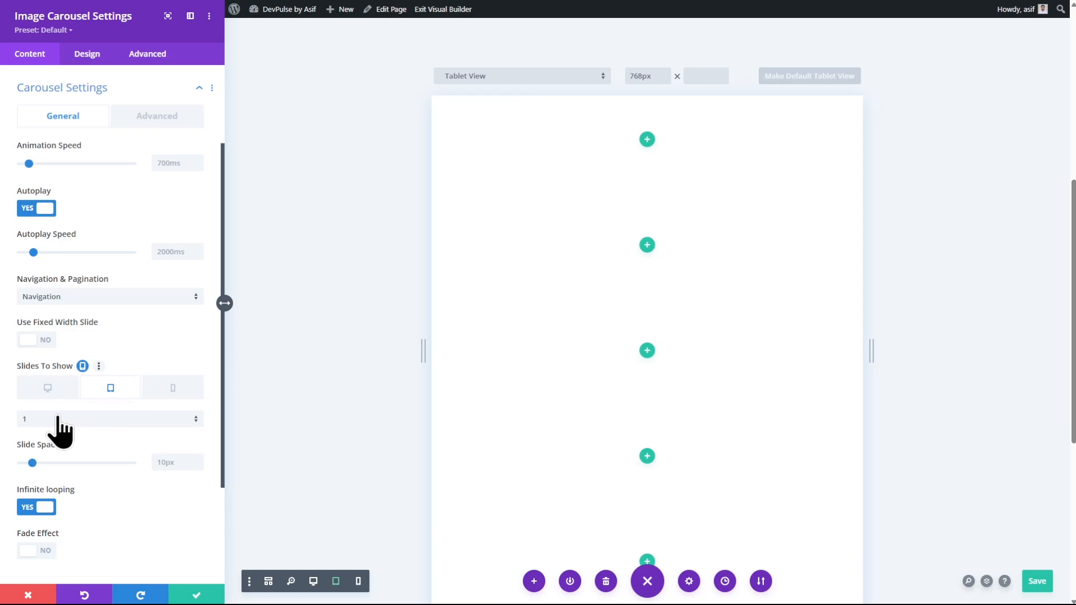
click(178, 389)
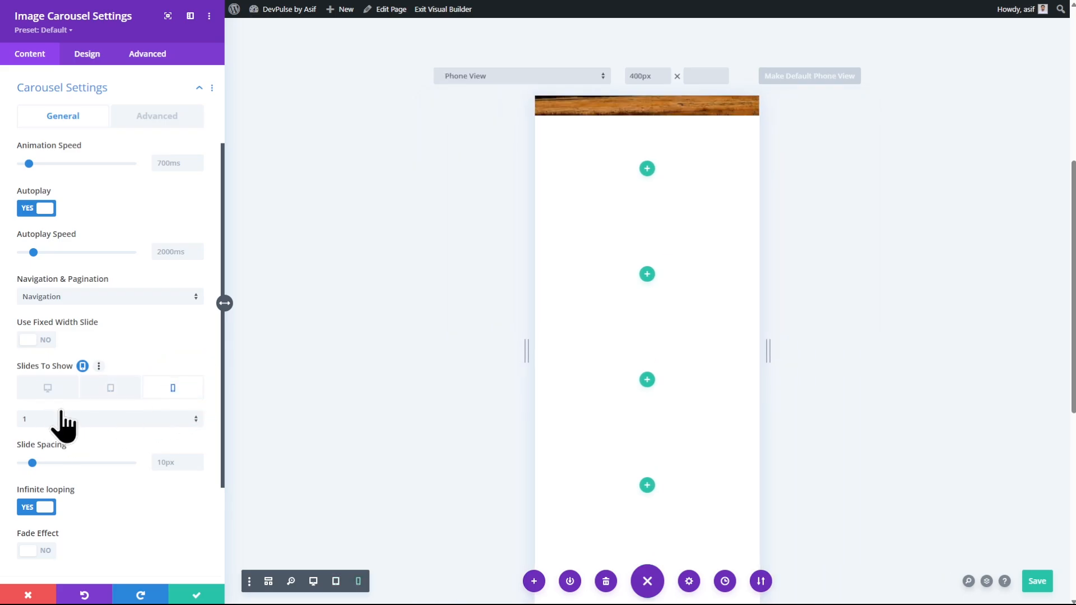
click(50, 386)
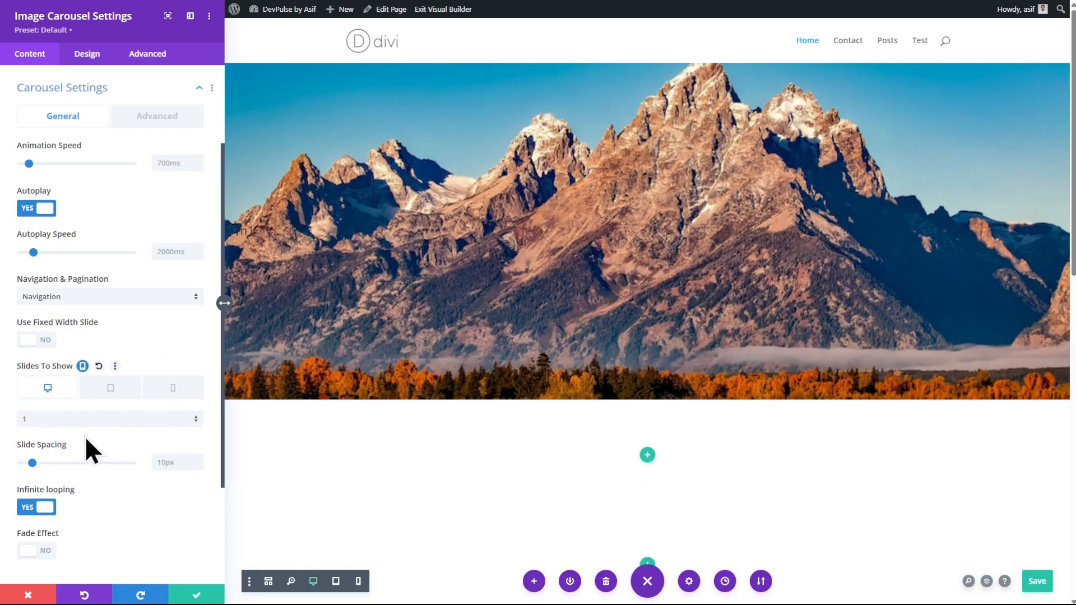
Set the m1 carousel item's image height to 800px
scroll(128, 303, up, 3)
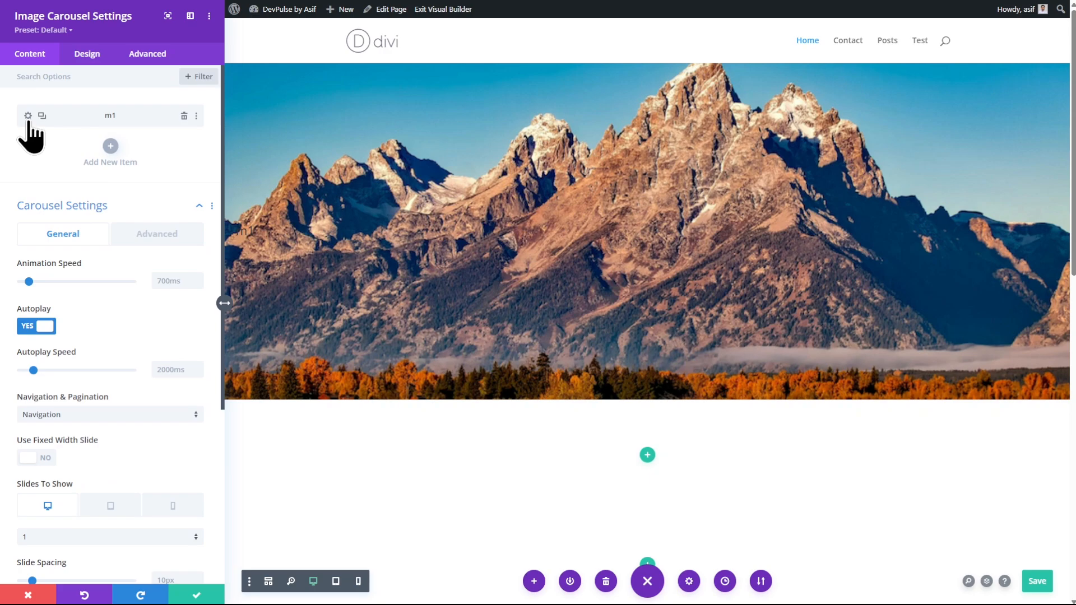
click(27, 116)
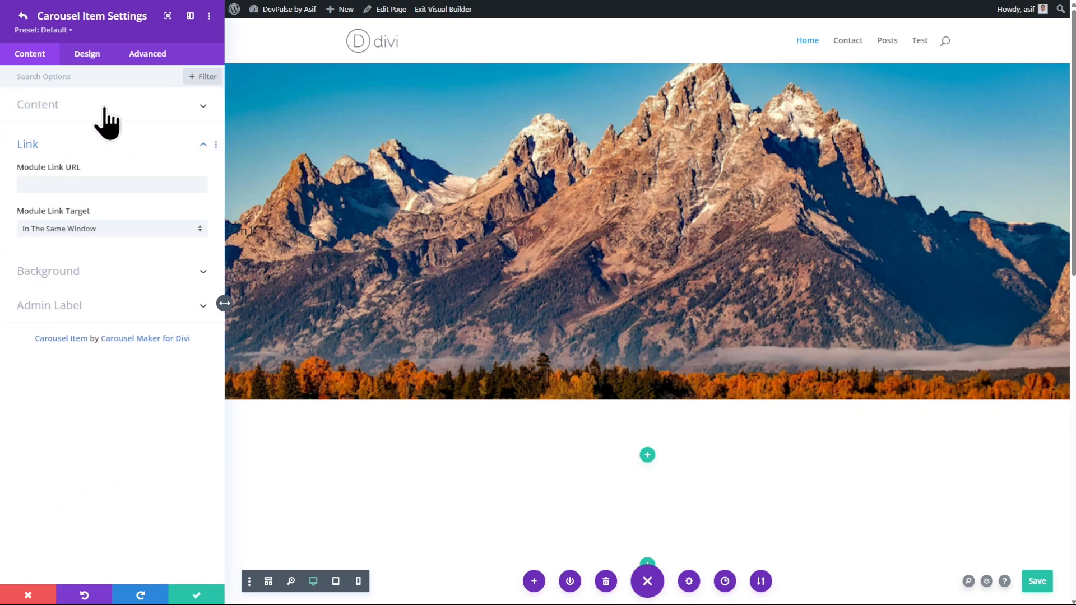
click(89, 58)
click(79, 117)
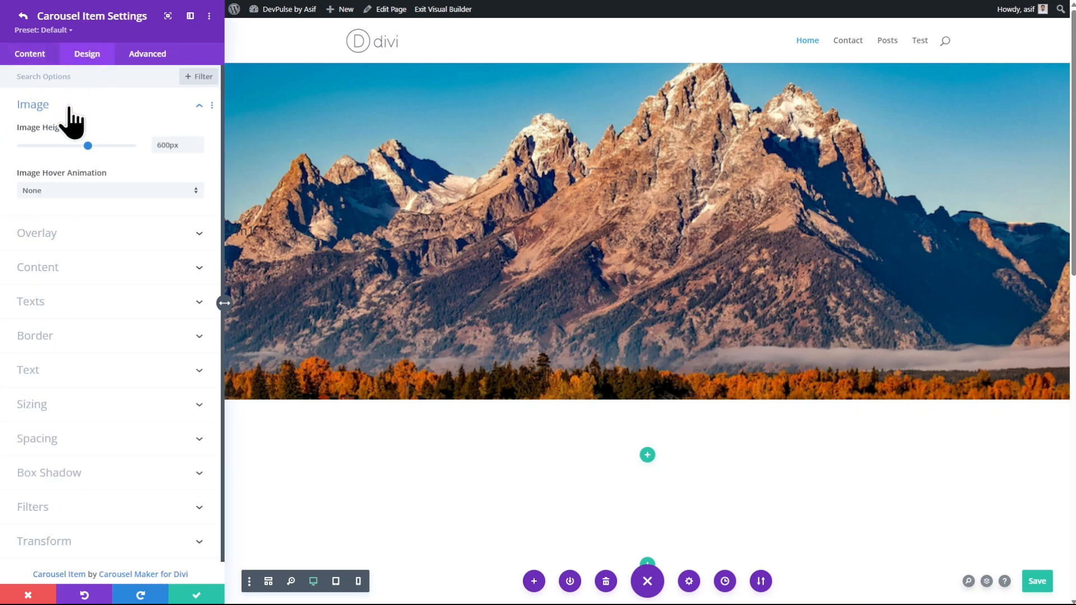
double_click(187, 147)
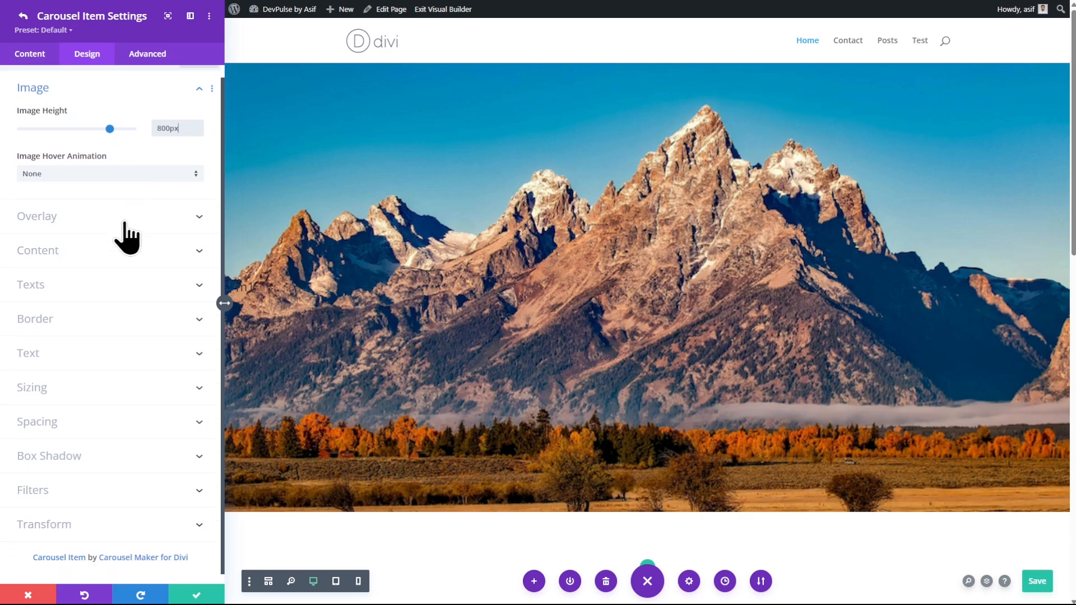
Give the m1 item a black overlay background at about 0.26 opacity and save the page
click(104, 221)
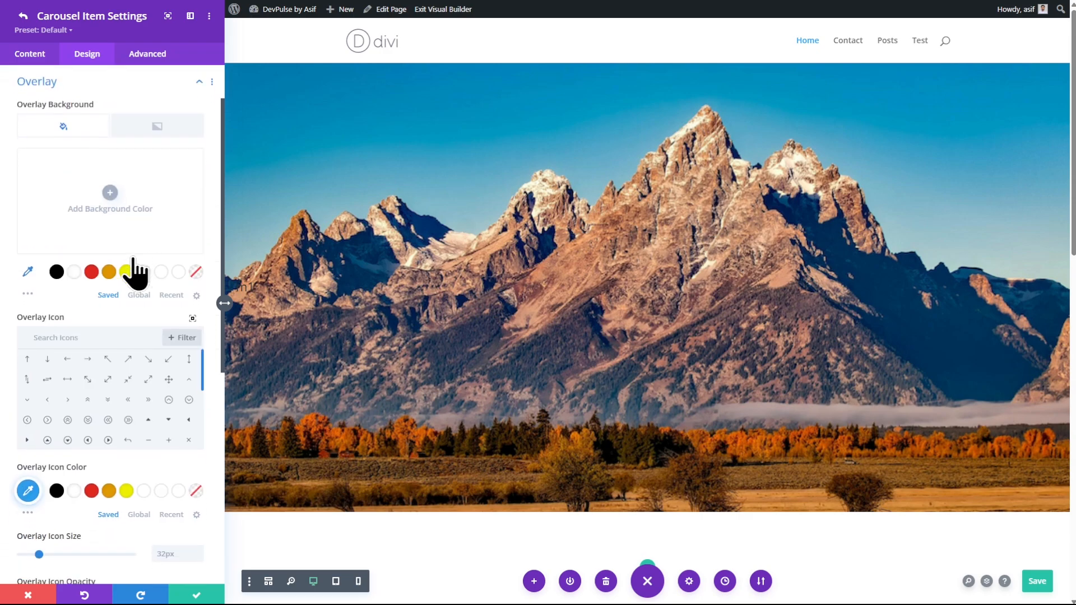
click(58, 271)
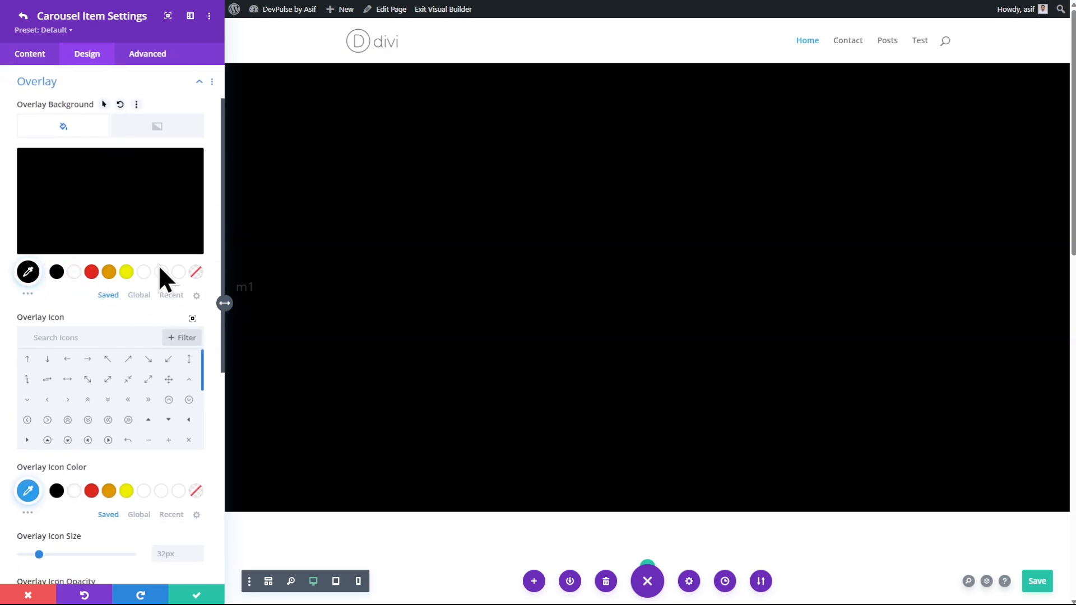
click(162, 241)
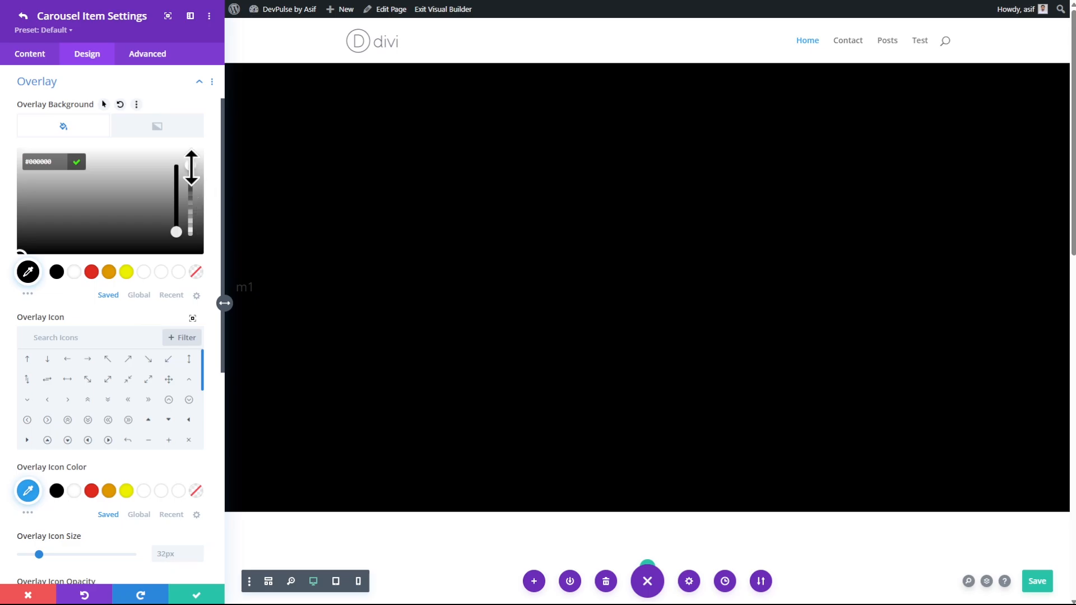
drag(191, 167, 192, 219)
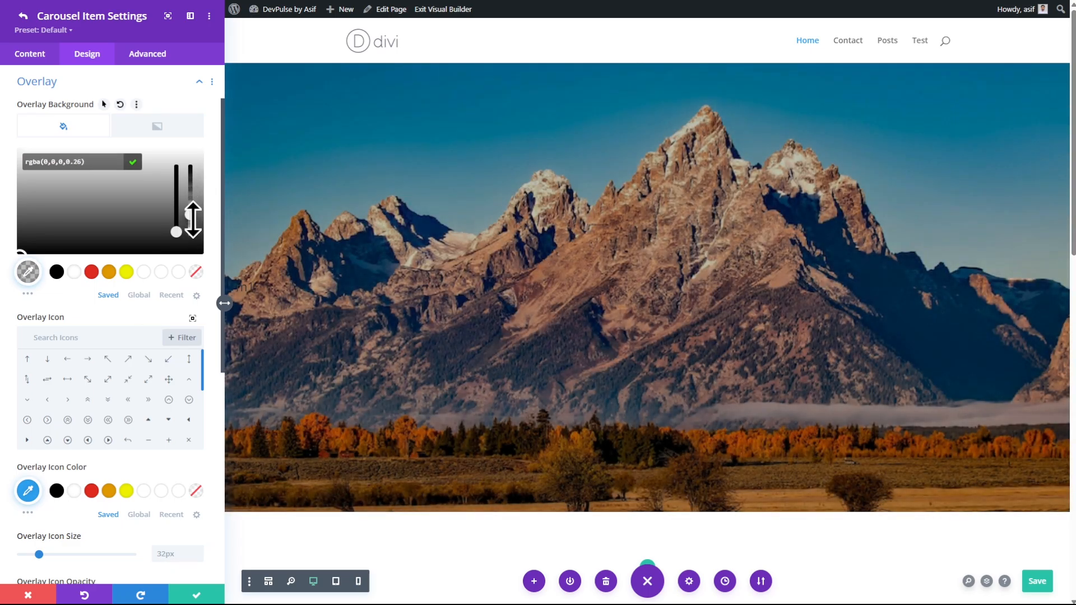
click(1041, 583)
Duplicate the m1 carousel item four times in the image carousel
click(23, 16)
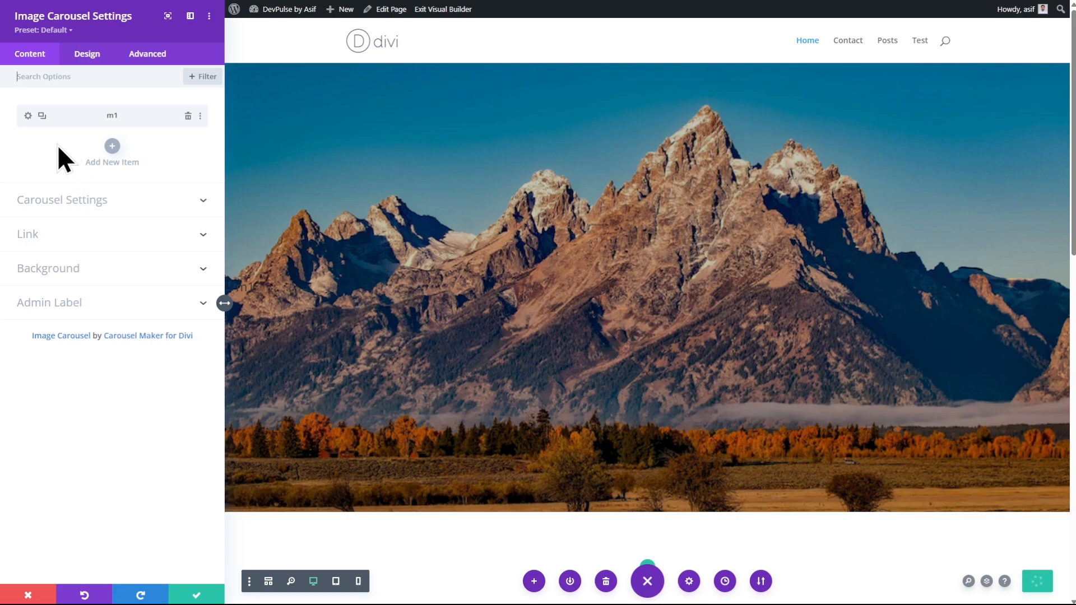
click(42, 115)
click(41, 115)
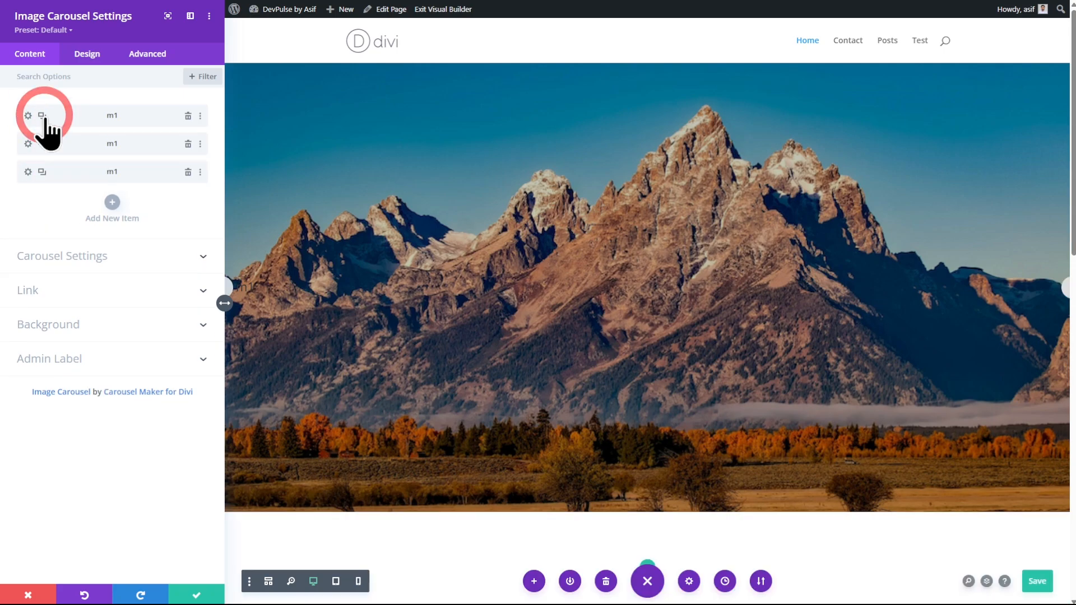
click(42, 115)
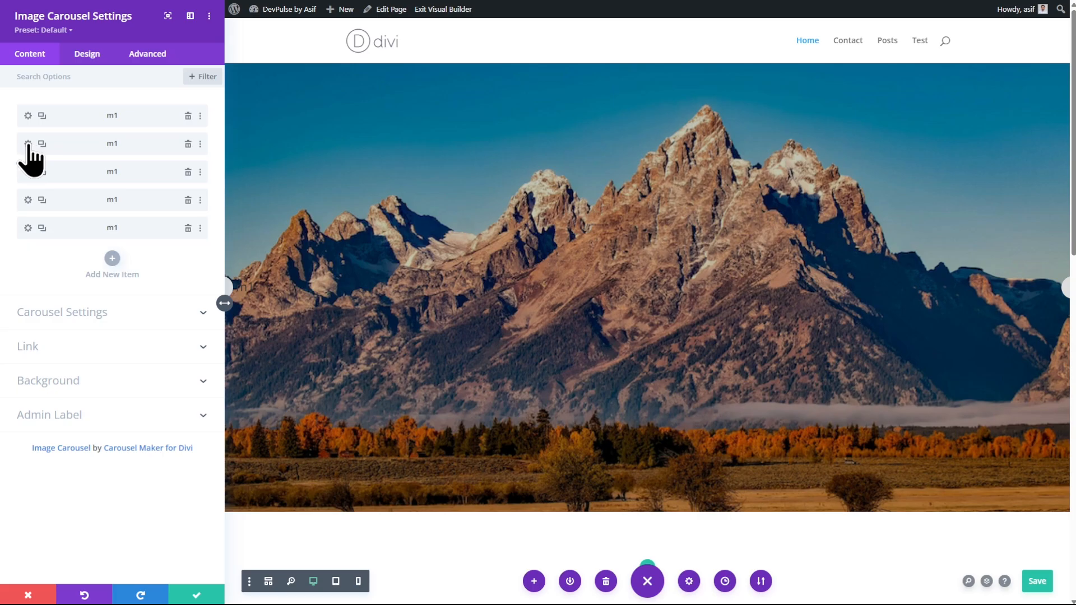
Replace the second carousel item's image with the sunlit rocky mountain photo, title it m2, and save the page
click(28, 144)
click(127, 210)
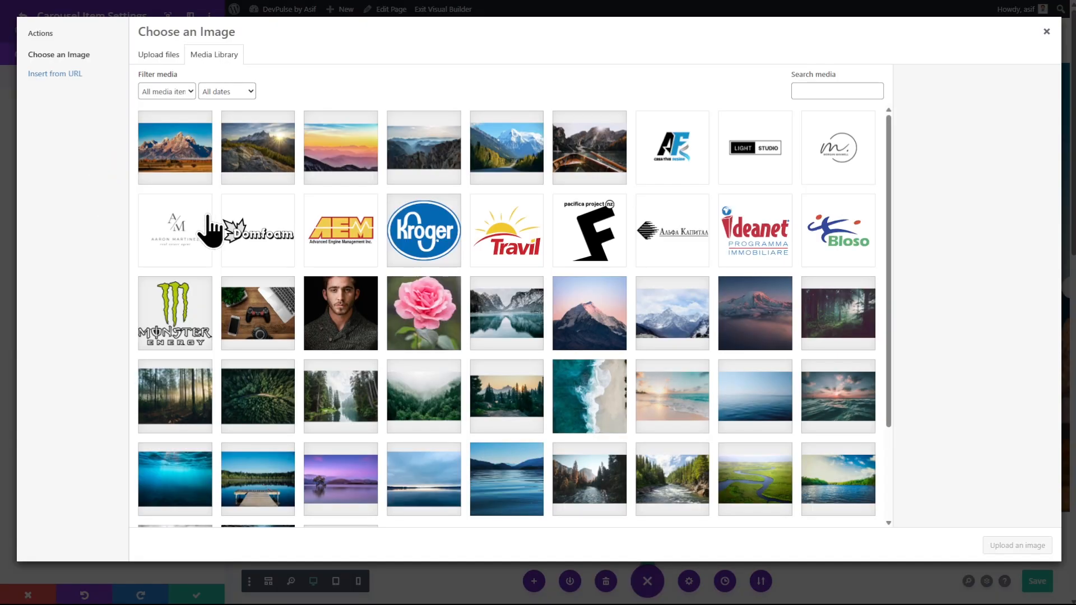
click(259, 159)
click(1002, 545)
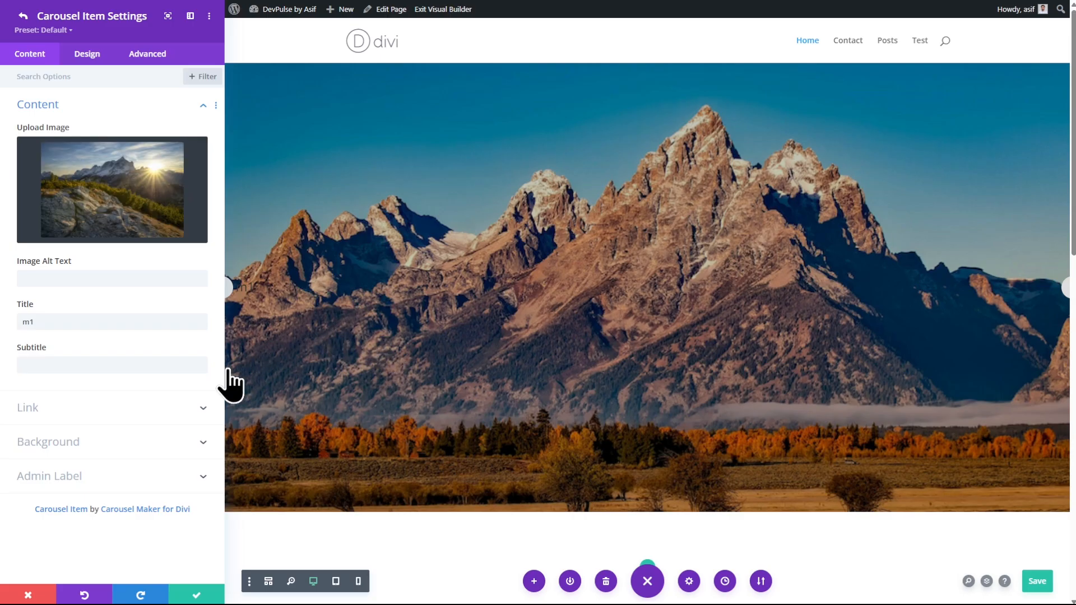
click(66, 318)
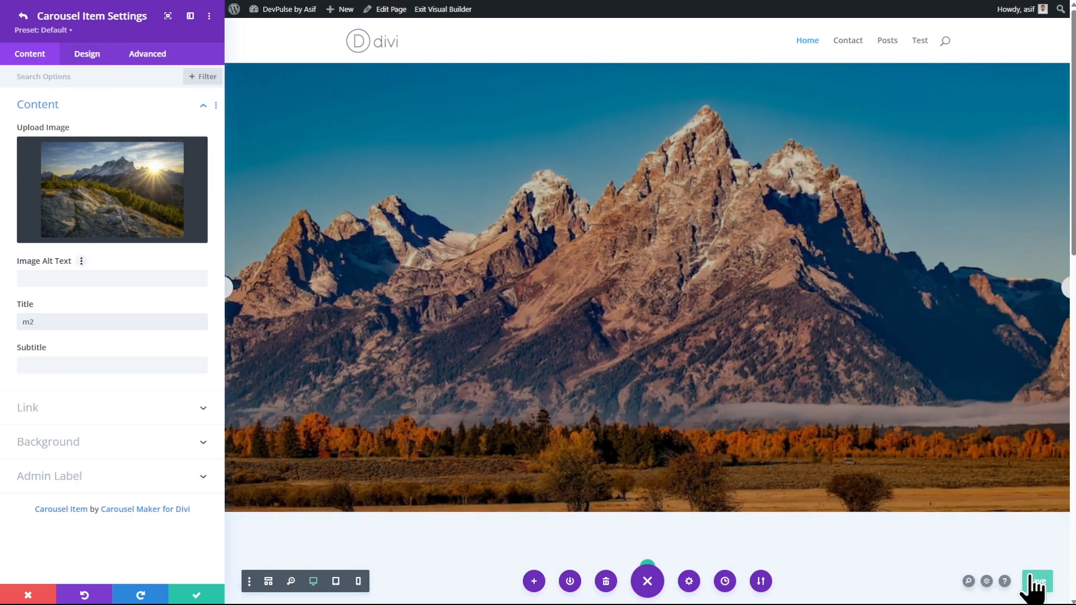
click(1035, 581)
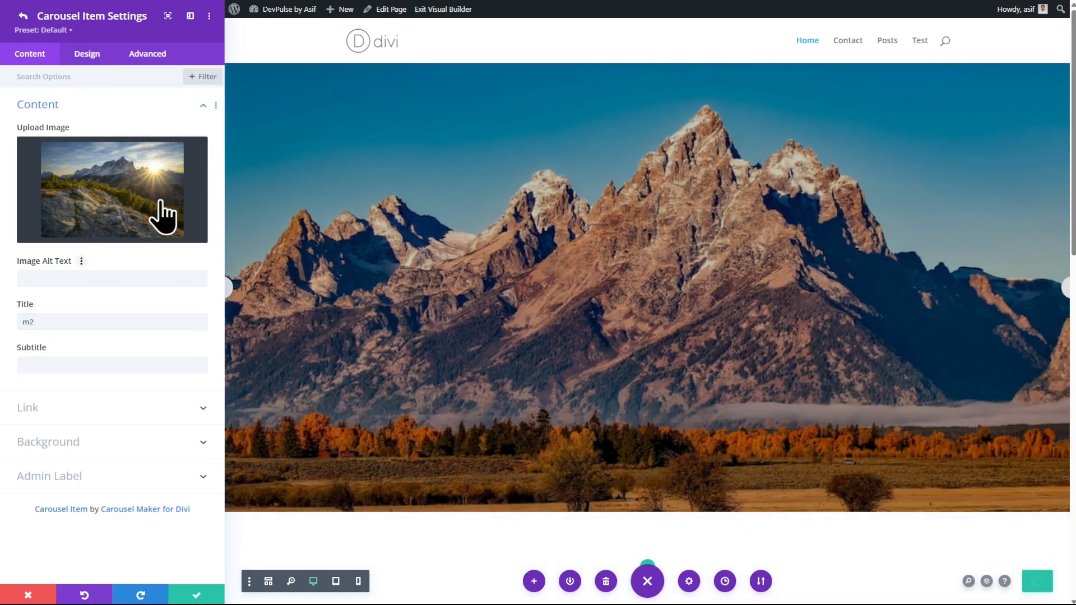
click(23, 16)
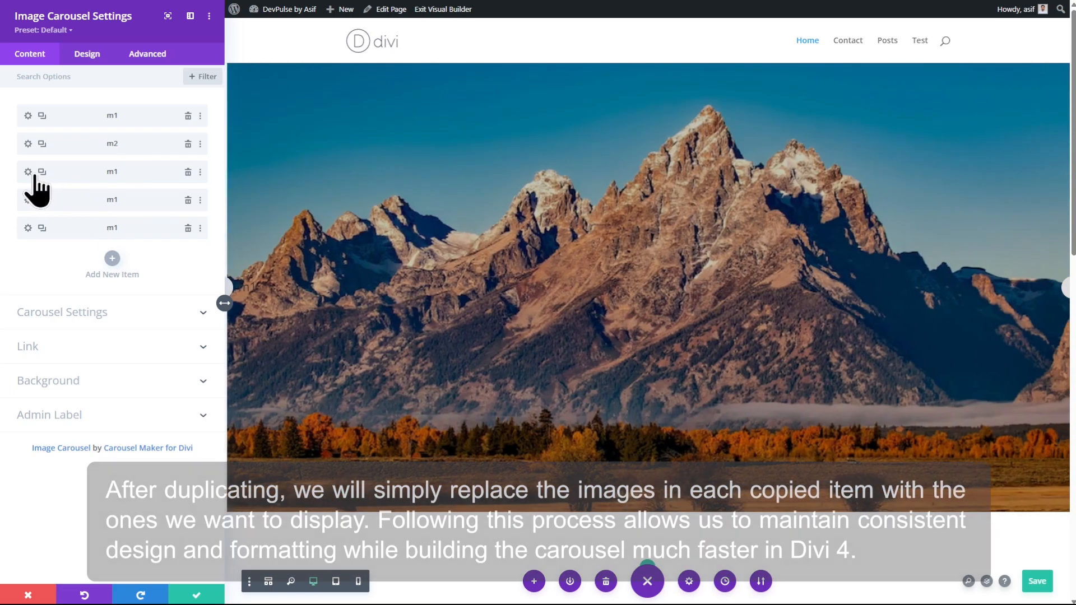
Replace the third carousel item's image with the orange and pink sunset mountain photo and title it m3
click(27, 172)
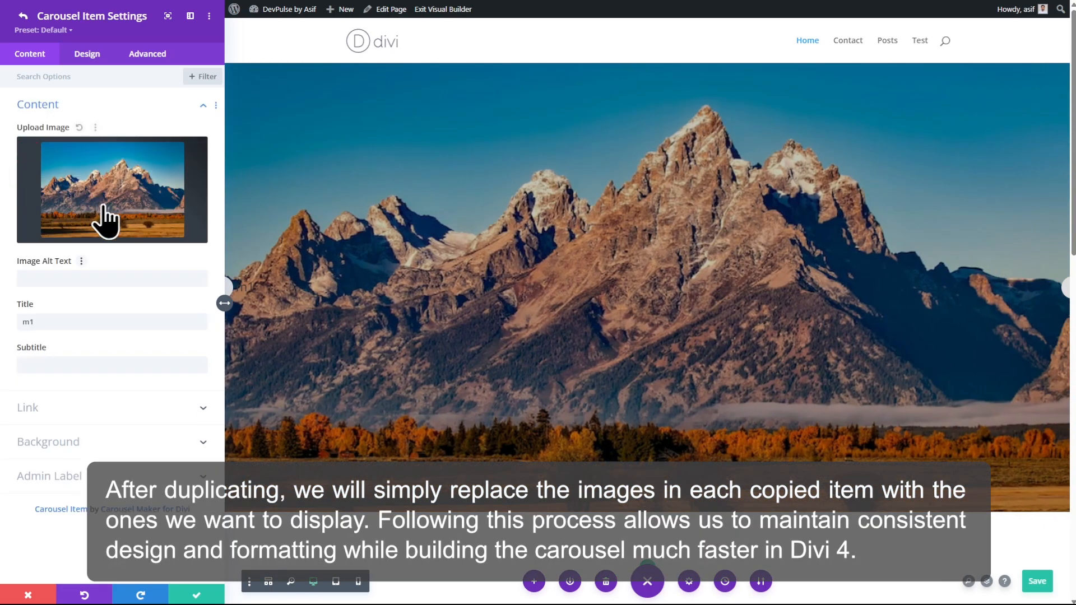
click(120, 170)
click(373, 163)
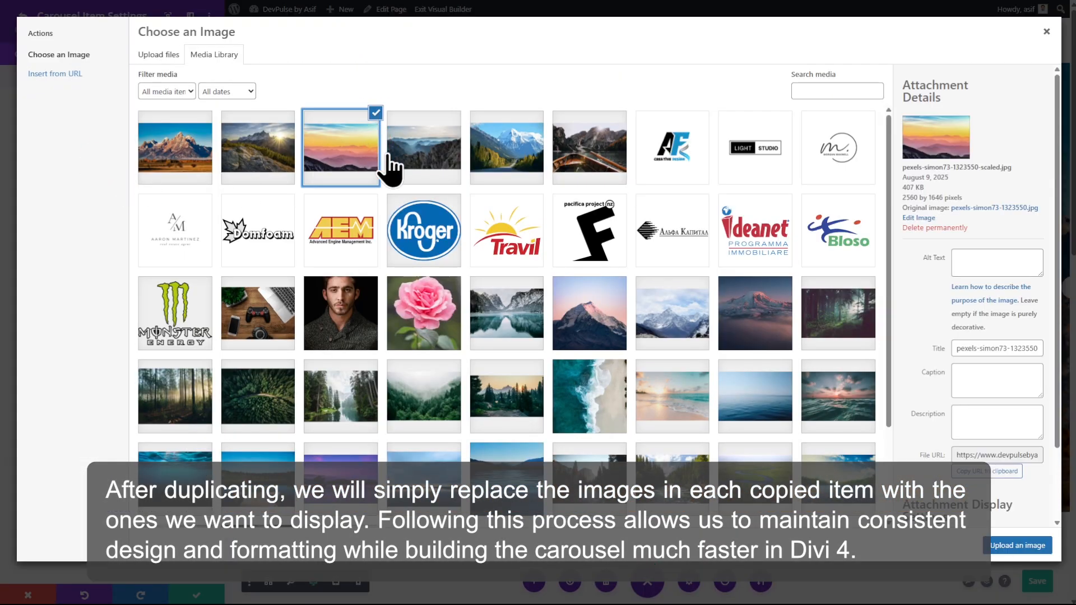
click(1003, 546)
click(22, 15)
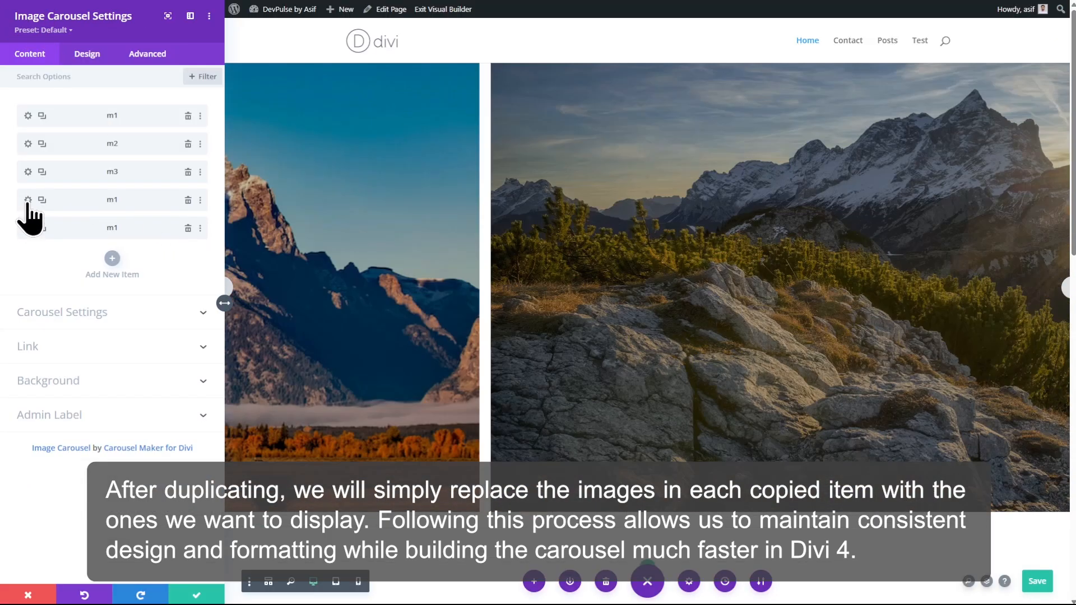
Replace the fourth carousel item's image with the snowy peak and forest road photo and title it m4
click(28, 228)
click(124, 183)
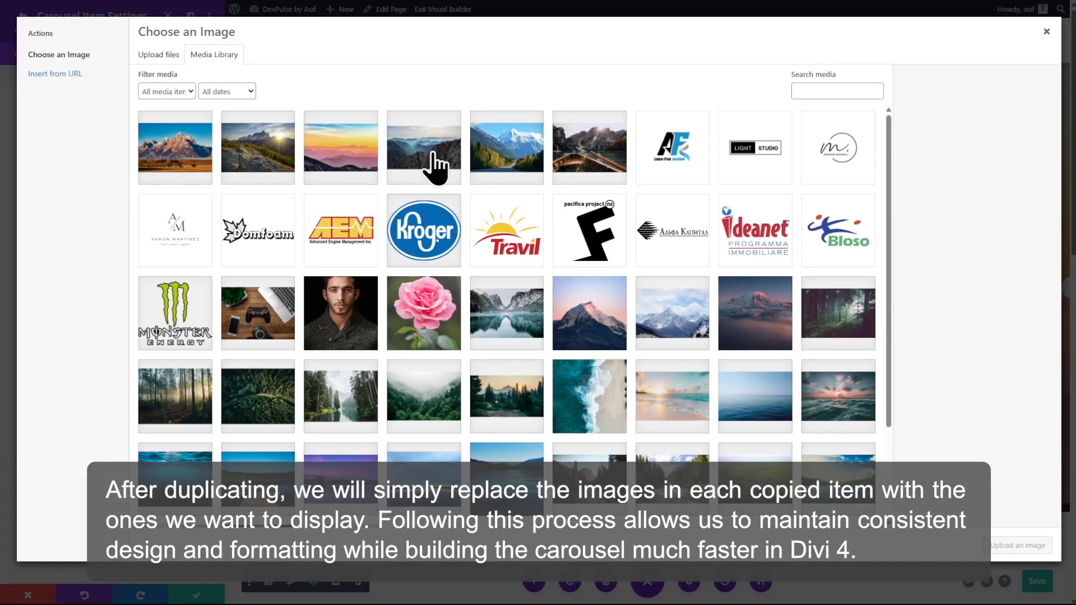
click(496, 163)
click(1017, 545)
click(73, 326)
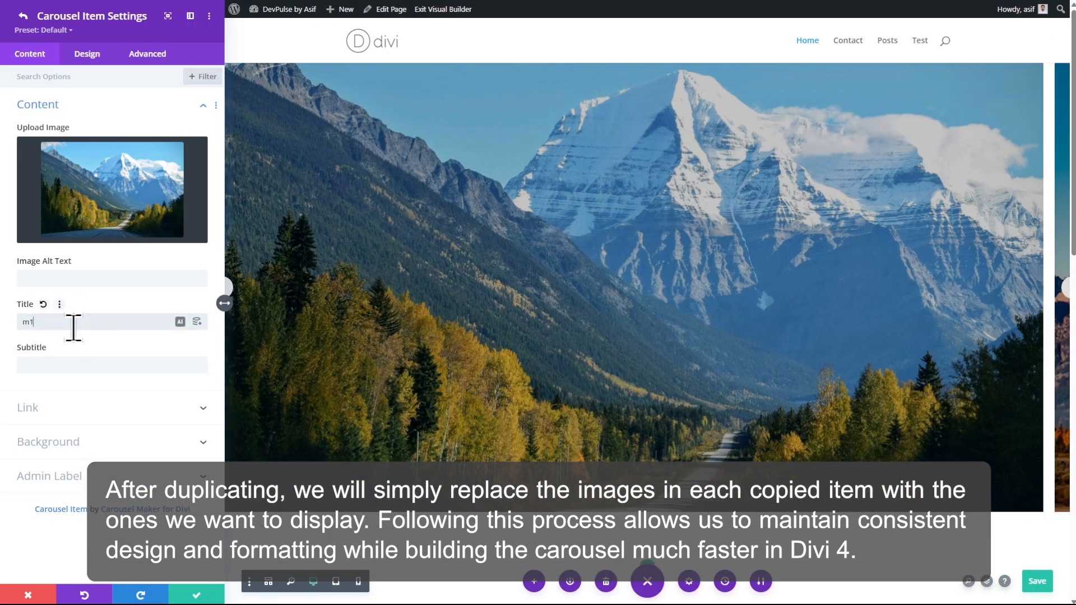
key(BackSpace)
text(4)
click(24, 15)
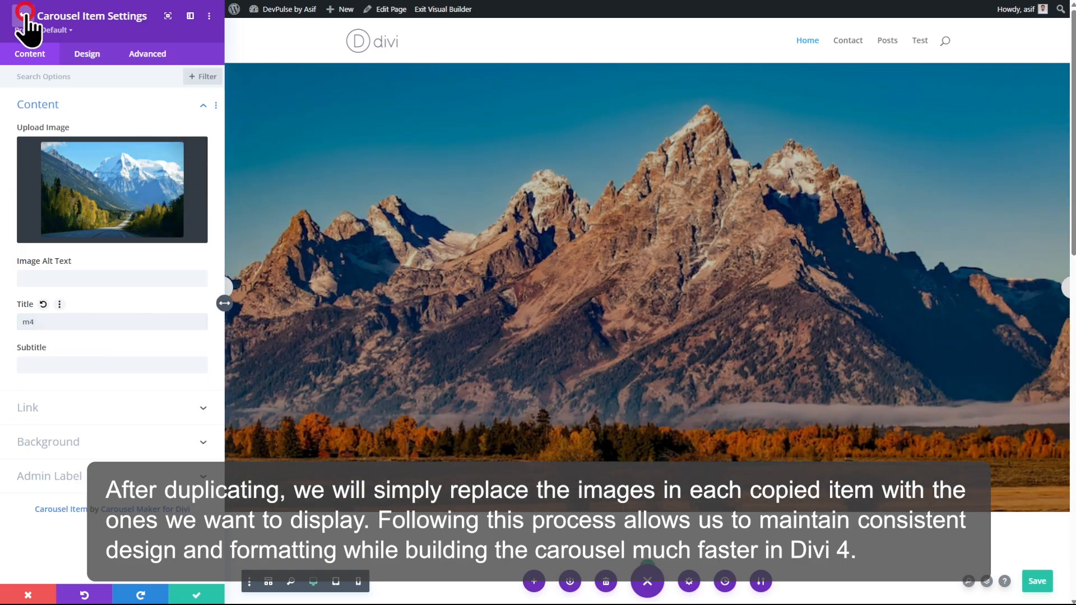
Title the fifth carousel item m5, replace its image with the wooden boat on the mountain lake, and save the page
click(27, 230)
click(56, 324)
key(BackSpace)
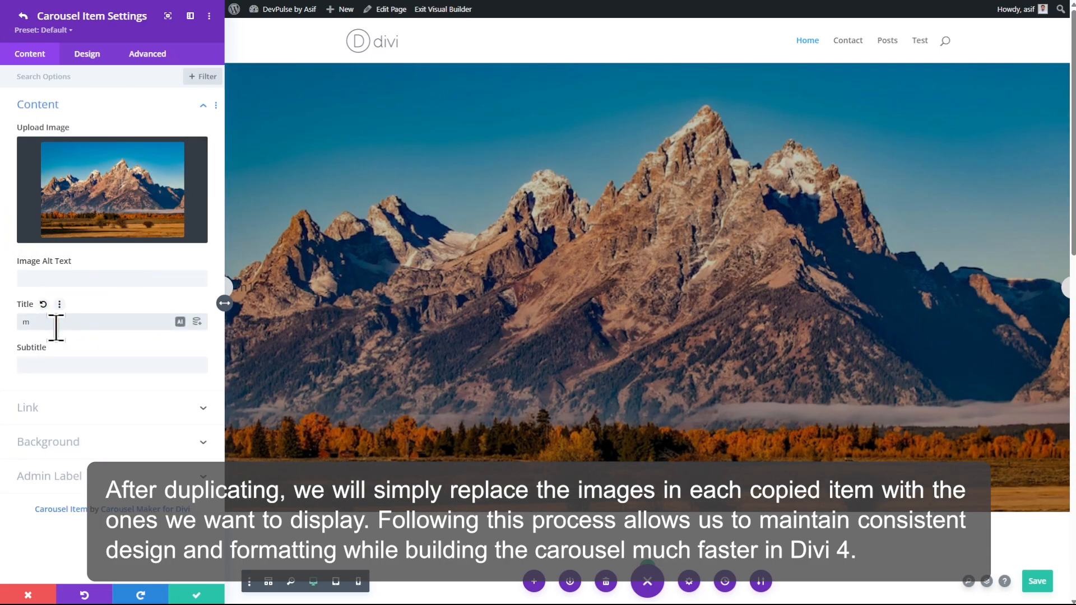
text(5)
click(126, 186)
click(607, 149)
click(1025, 552)
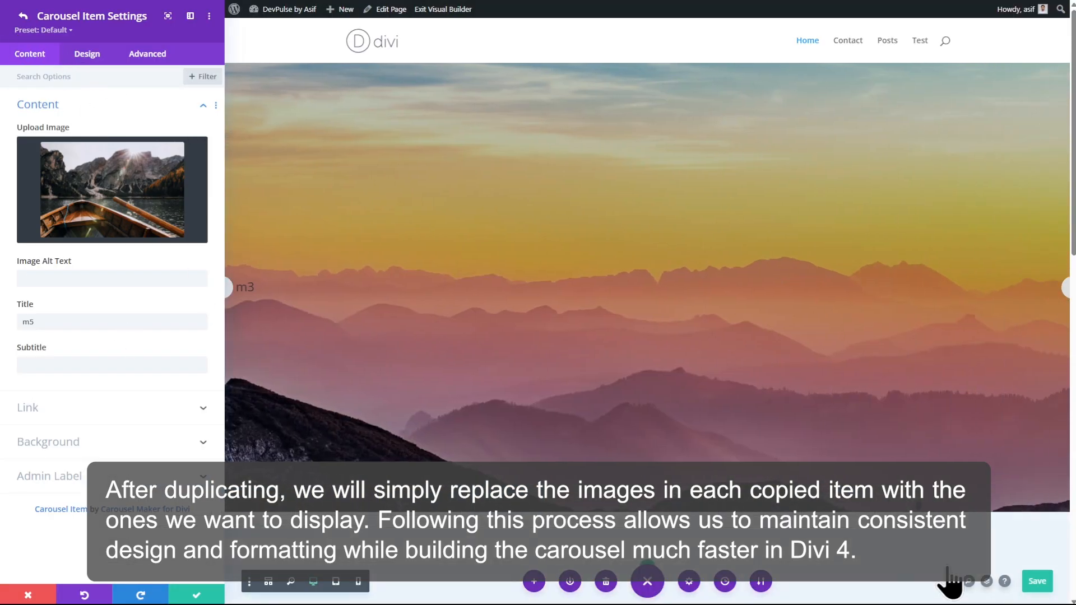
click(1036, 581)
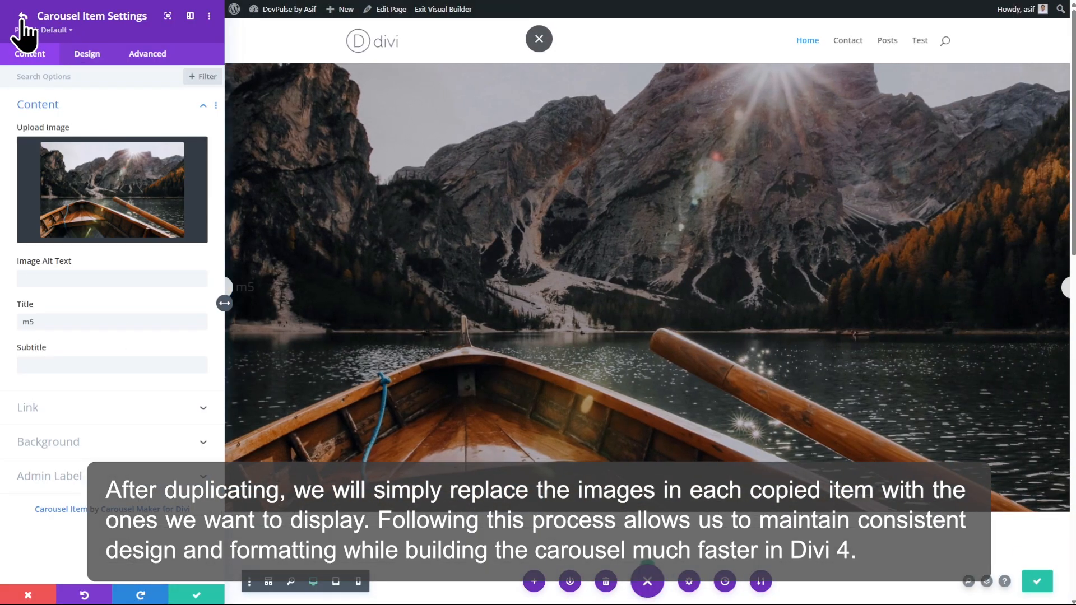
click(23, 17)
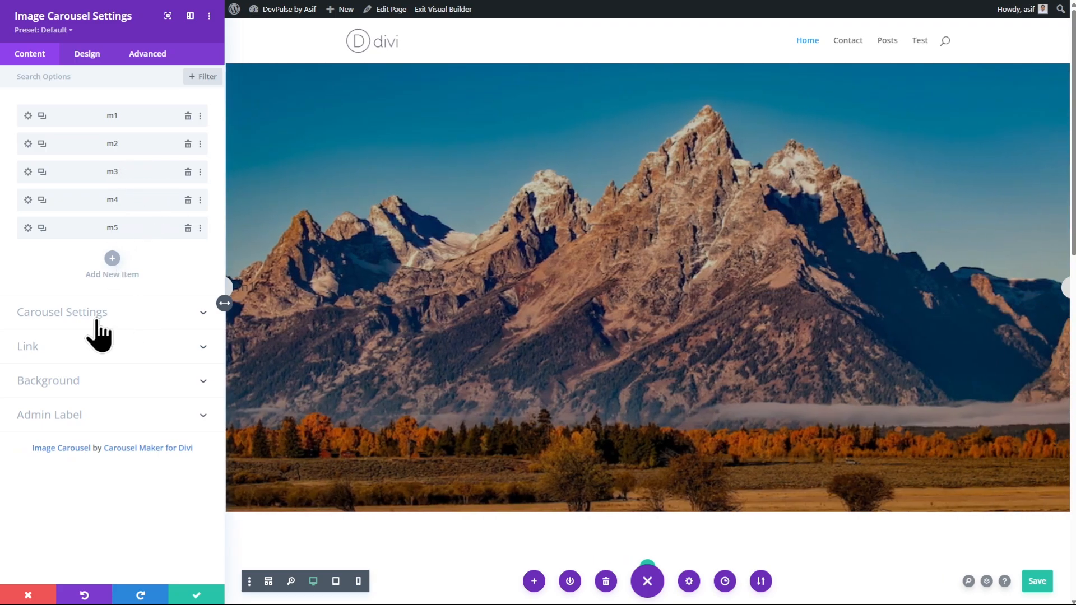
Set the carousel's animation speed to 1000ms and its autoplay speed to 4000ms
click(108, 313)
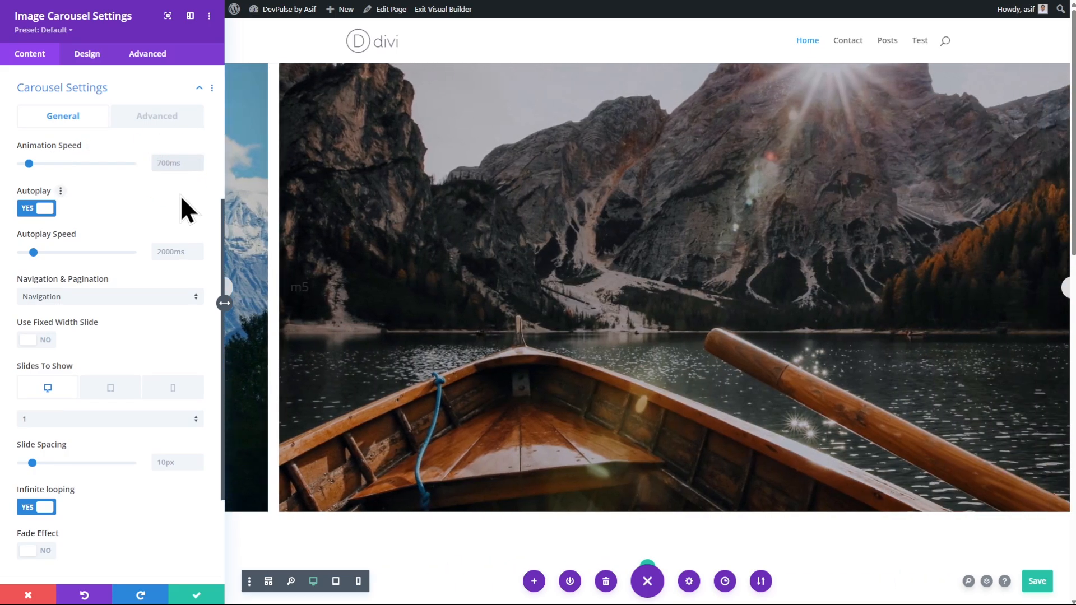
text(1)
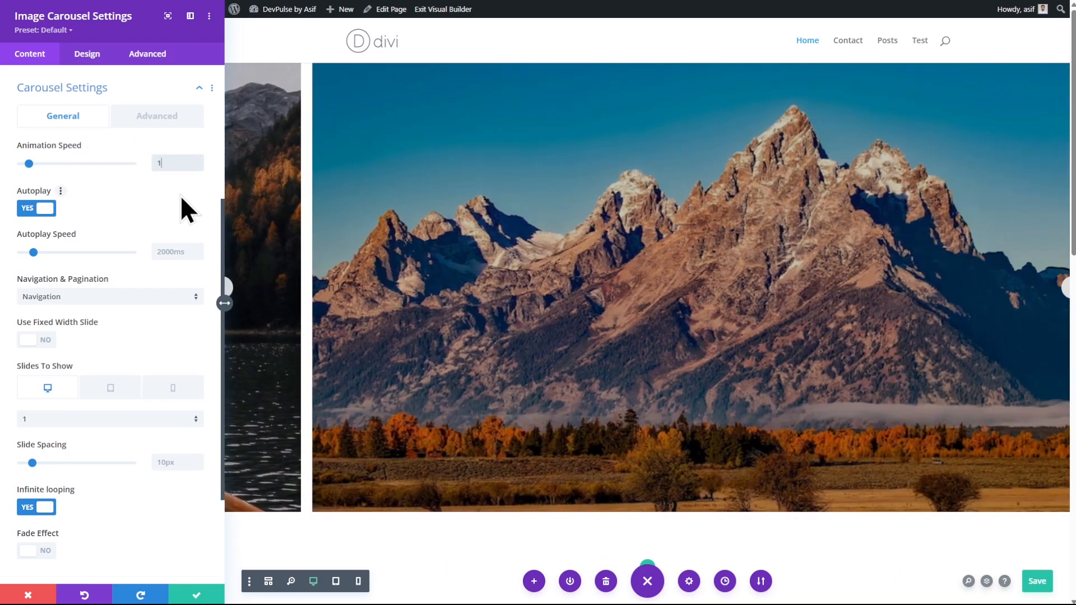
text(000ms)
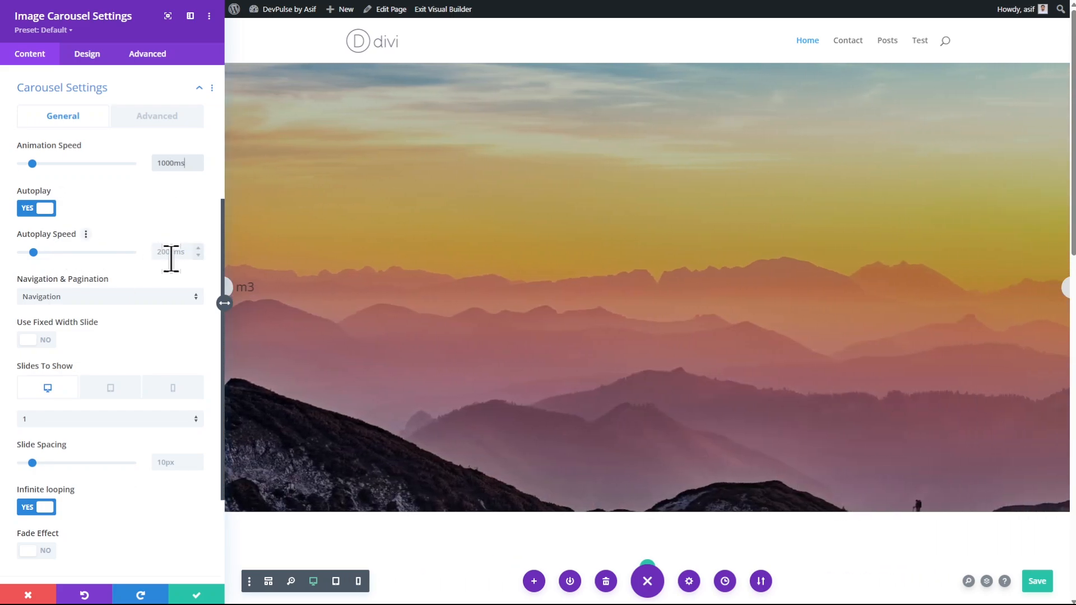
text(4000)
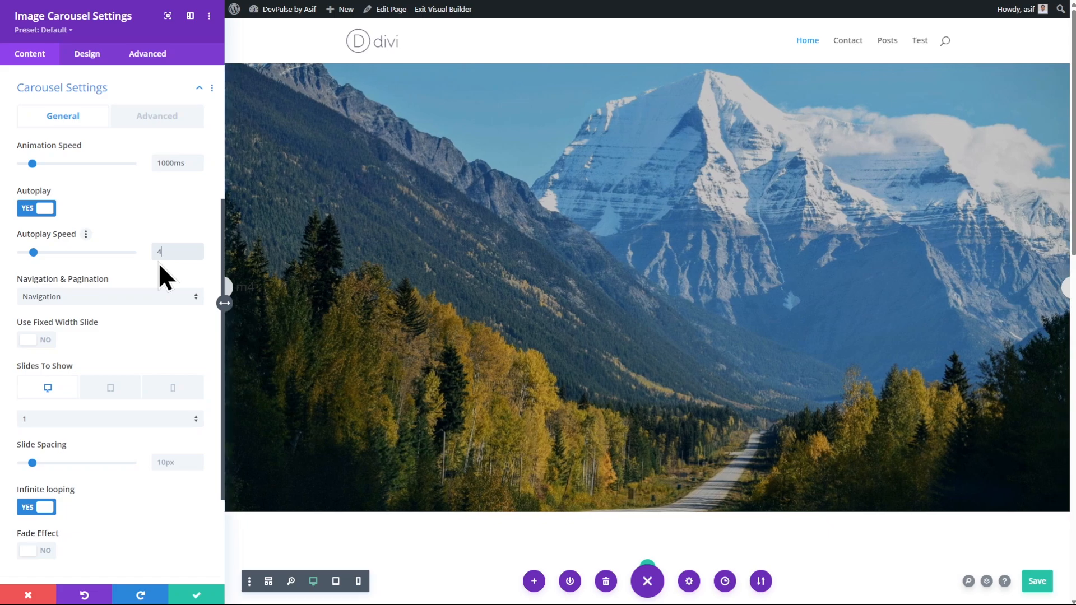
text(ms)
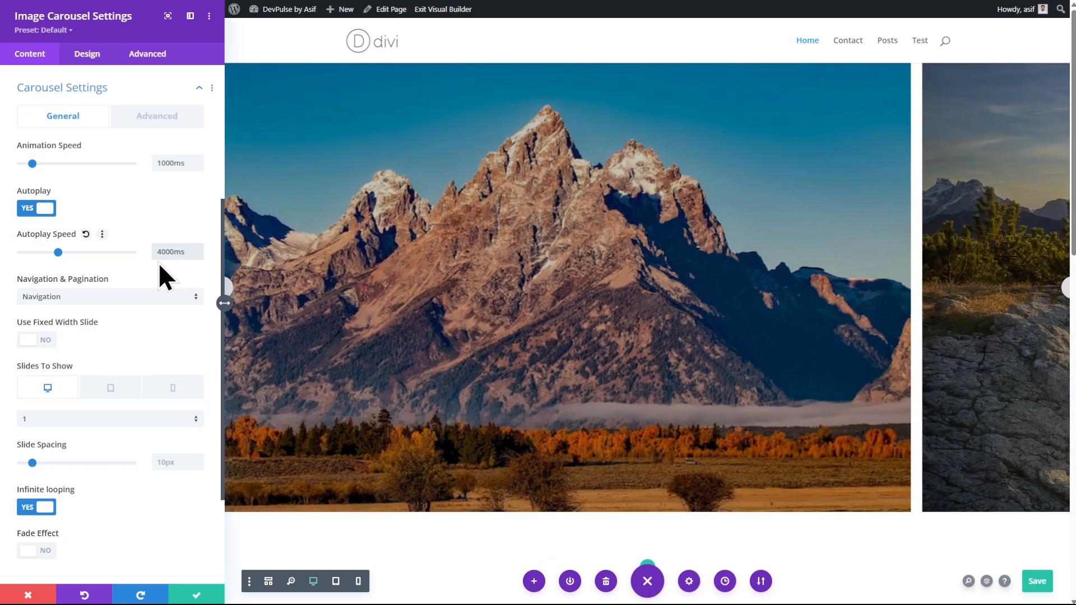
Reduce the carousel's slide spacing to 0px
scroll(92, 408, down, 1)
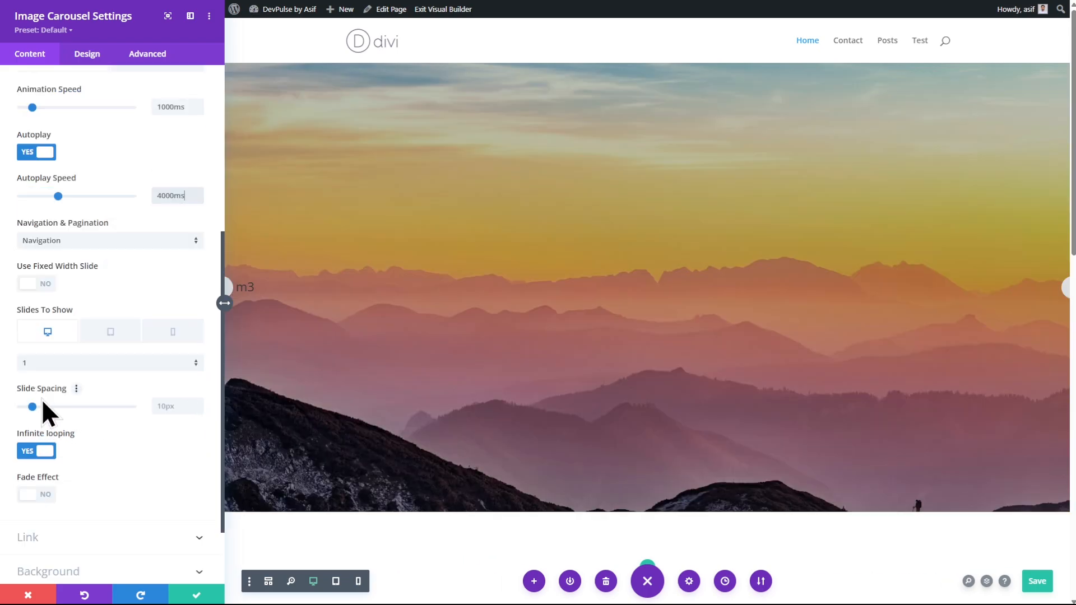
drag(32, 408, 5, 408)
scroll(51, 415, down, 2)
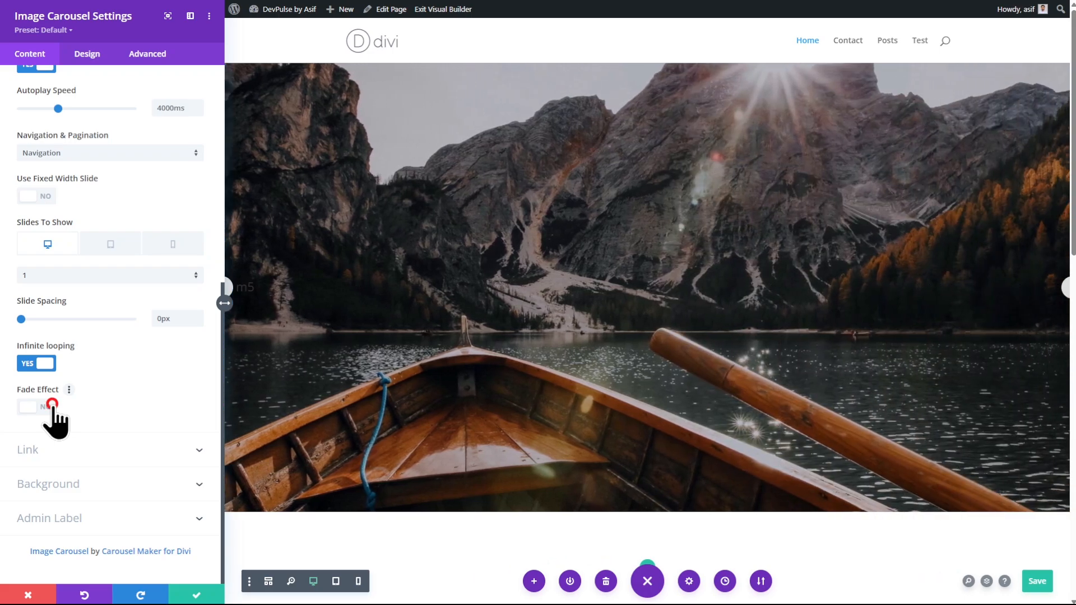
Set the carousel's Navigation & Pagination option to None
scroll(113, 269, up, 1)
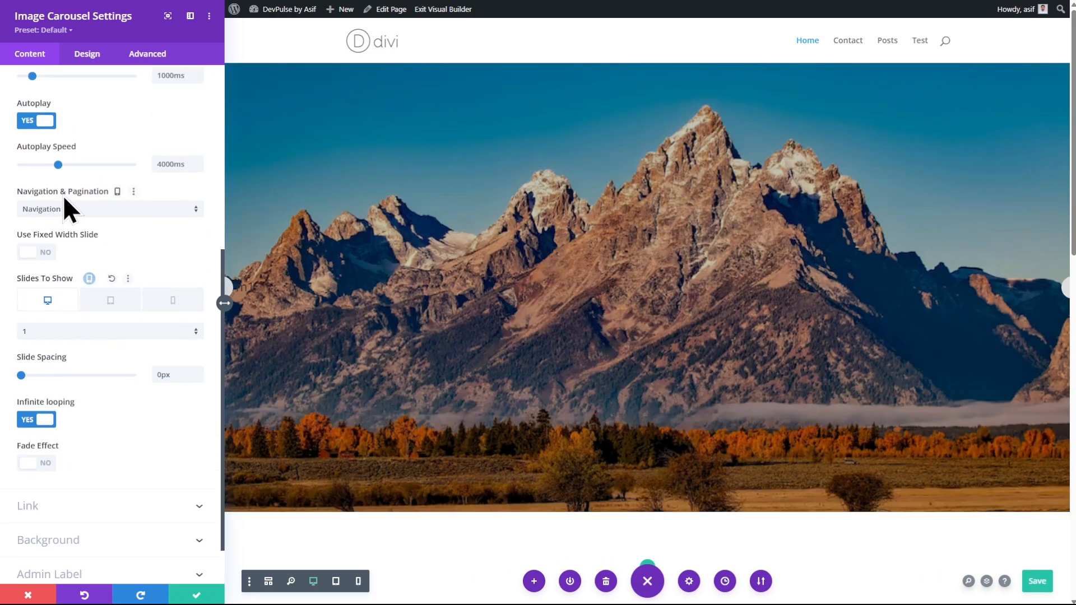
click(81, 210)
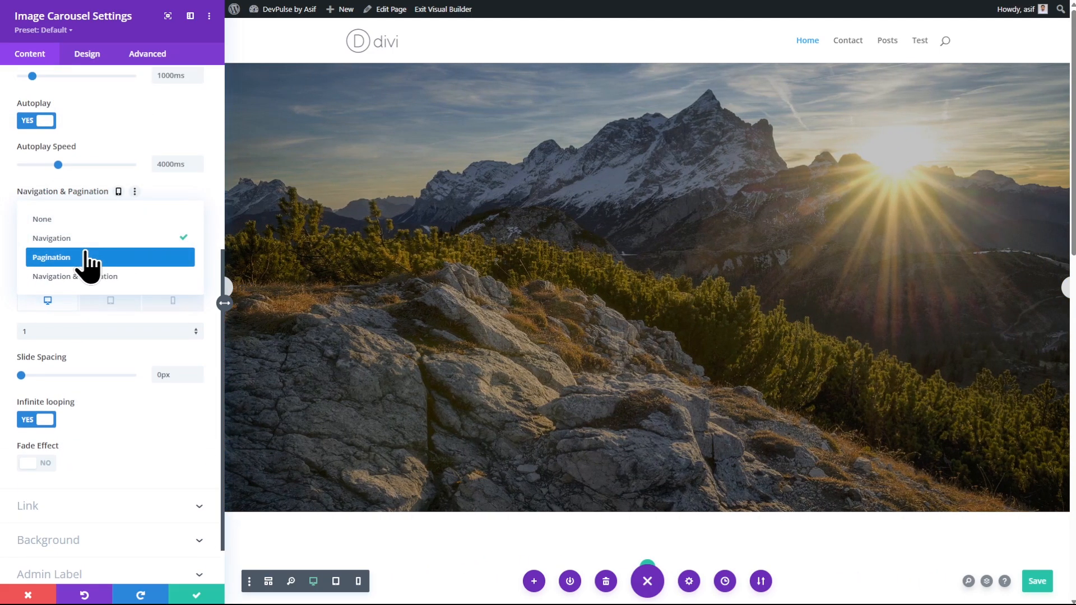
click(85, 224)
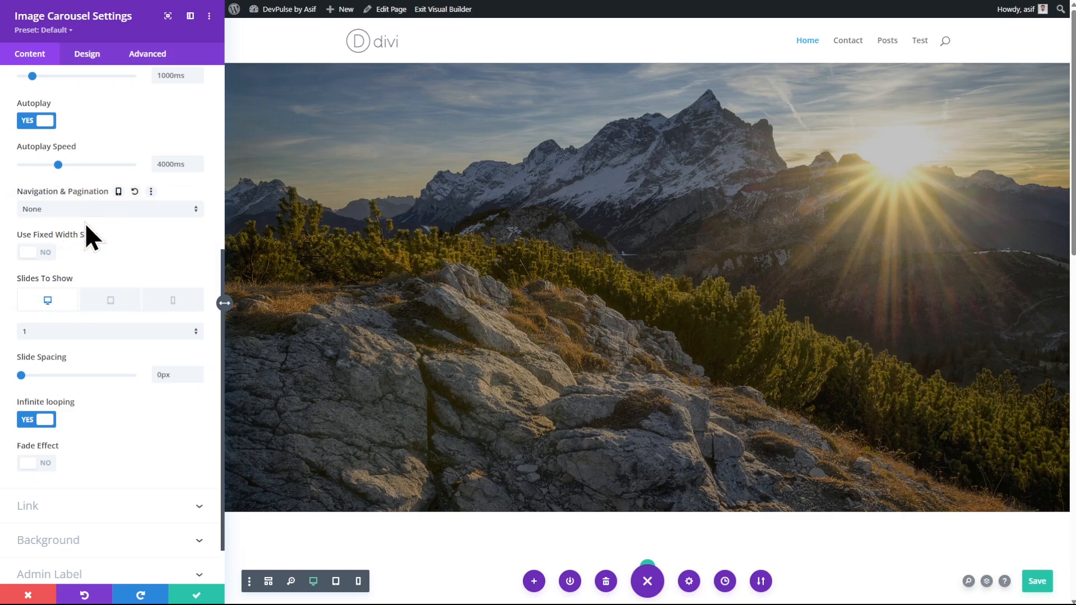
Try the Pagination option on the carousel and return the setting to None
click(19, 213)
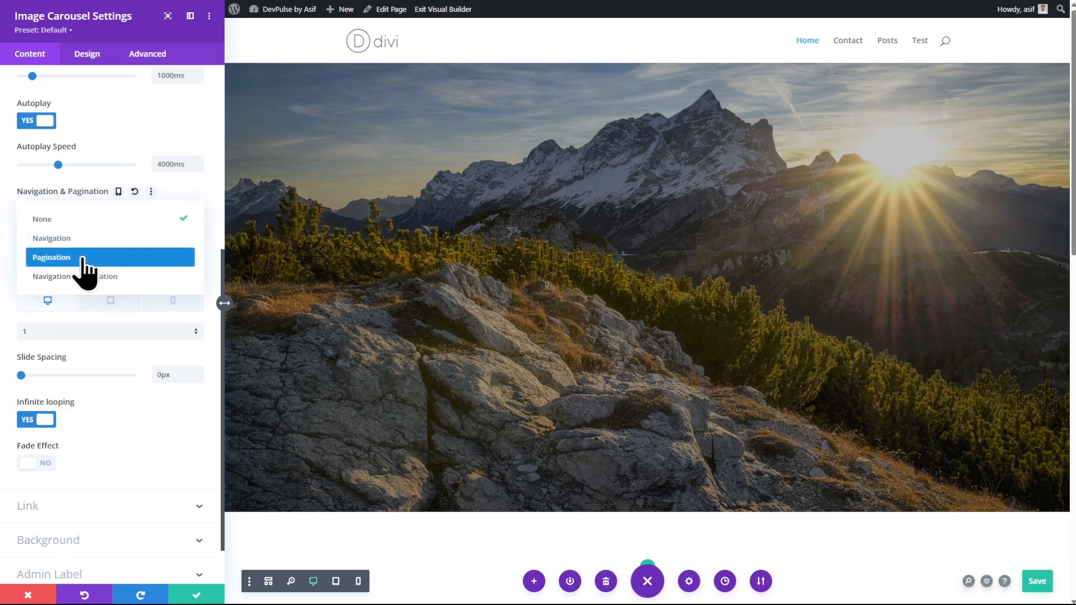
click(84, 258)
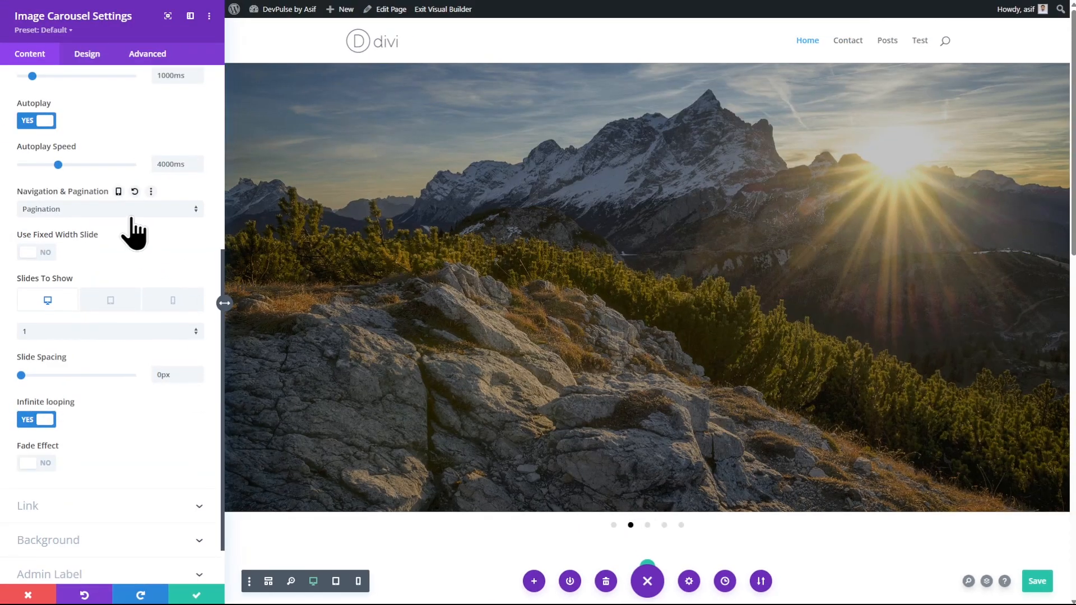
click(132, 213)
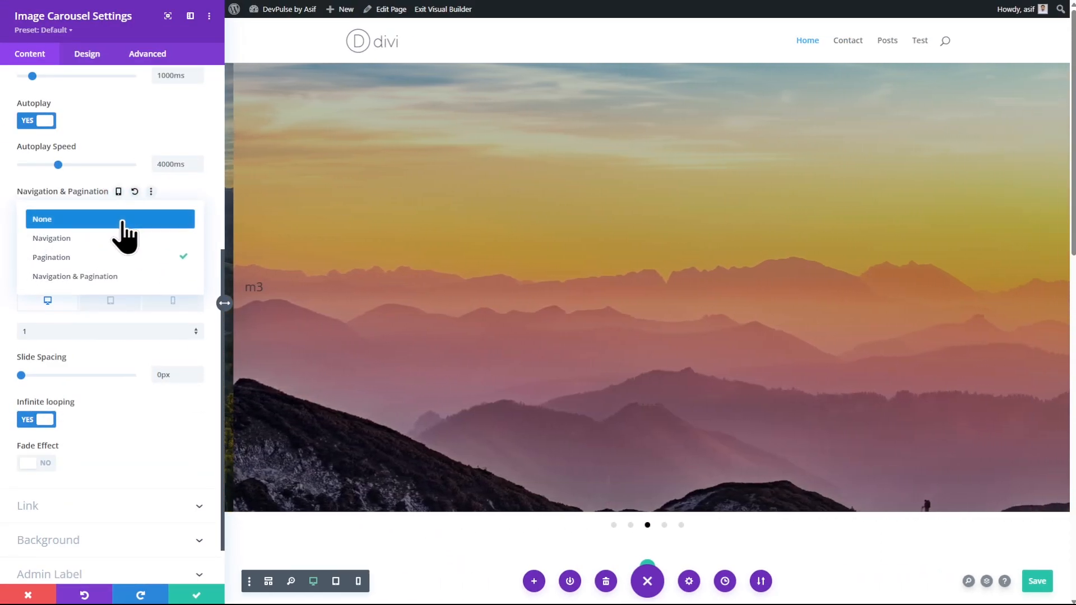
click(124, 221)
After reviewing the carousel's advanced settings, save the page and exit the Visual Builder
scroll(134, 236, up, 4)
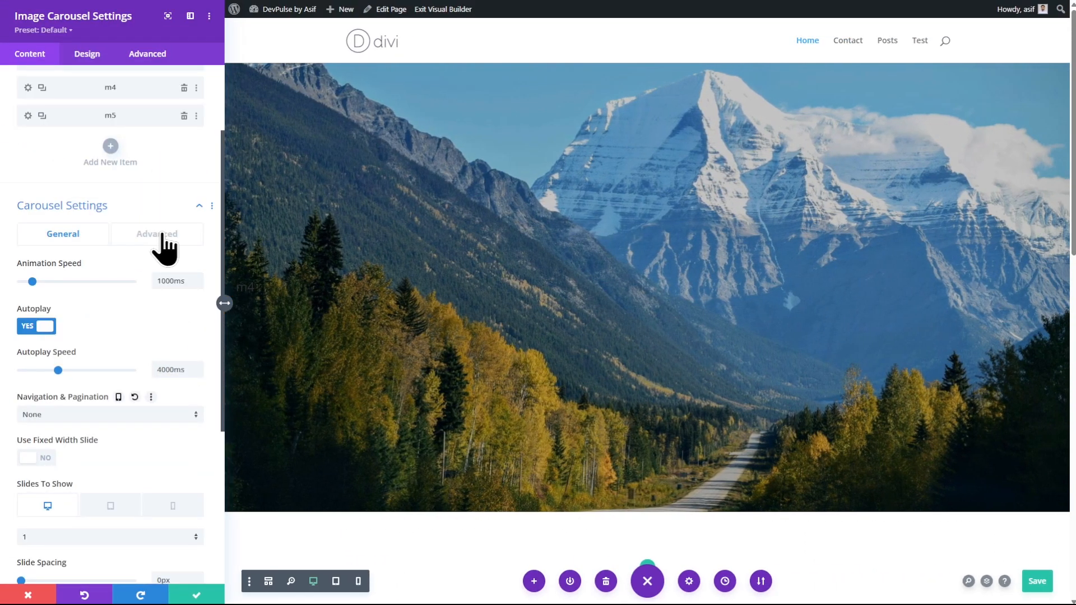
click(161, 236)
scroll(134, 229, down, 1)
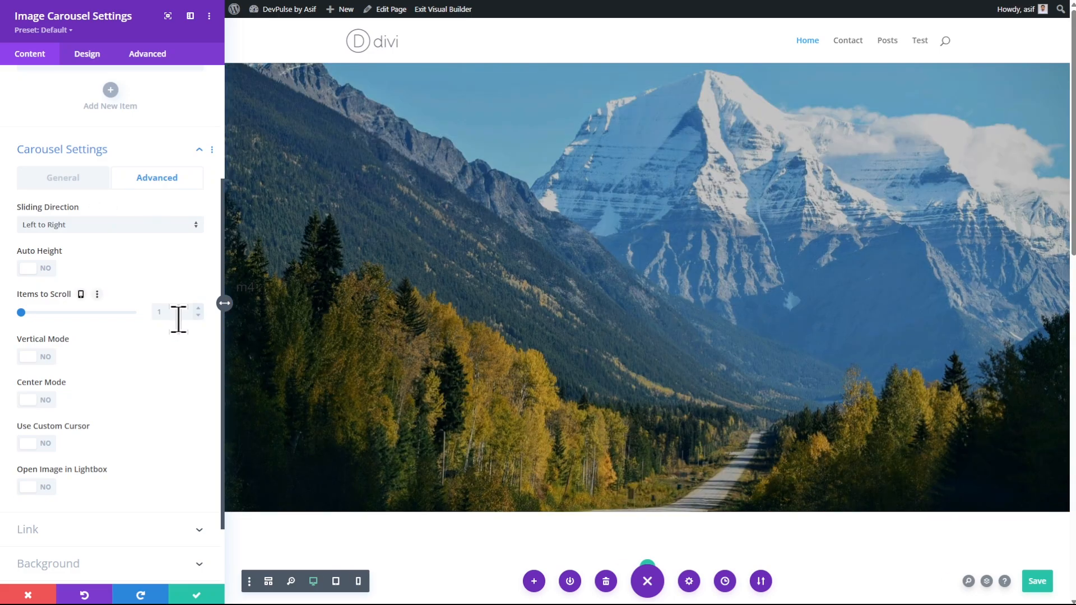
scroll(177, 318, down, 1)
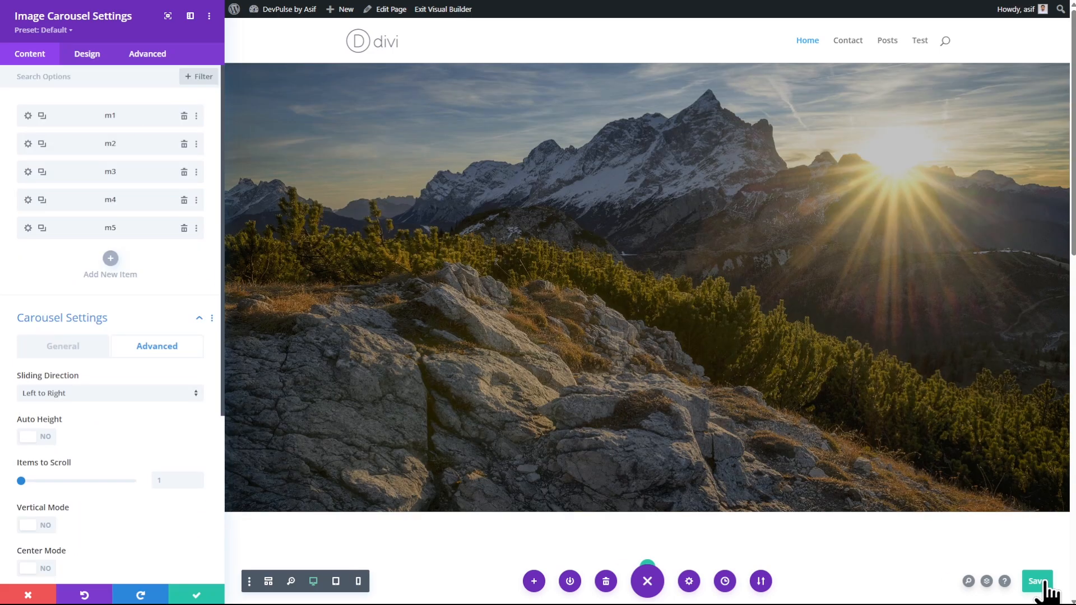
click(1045, 588)
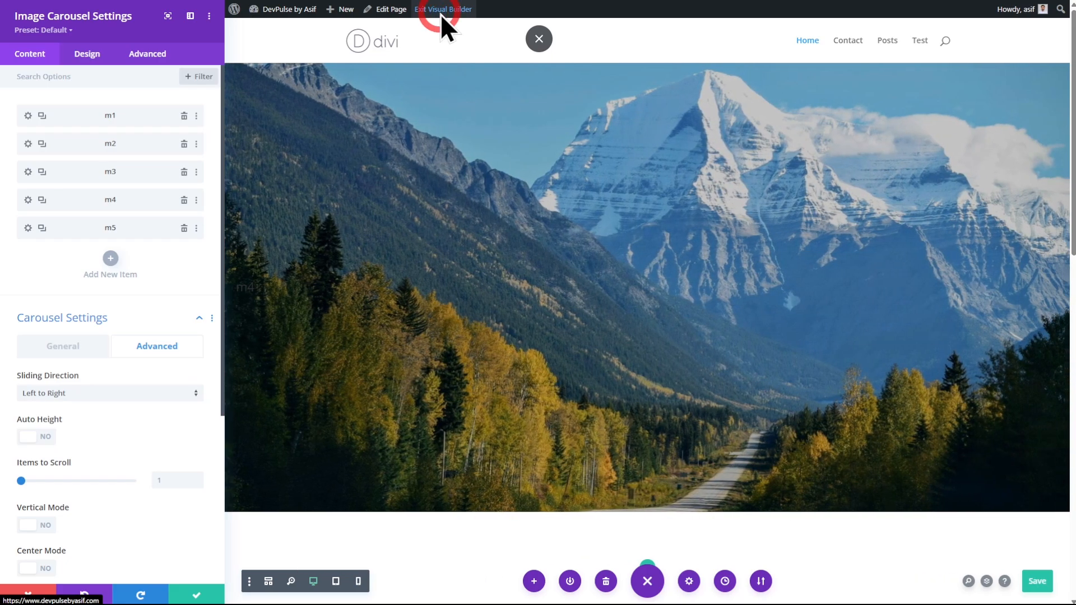
click(443, 10)
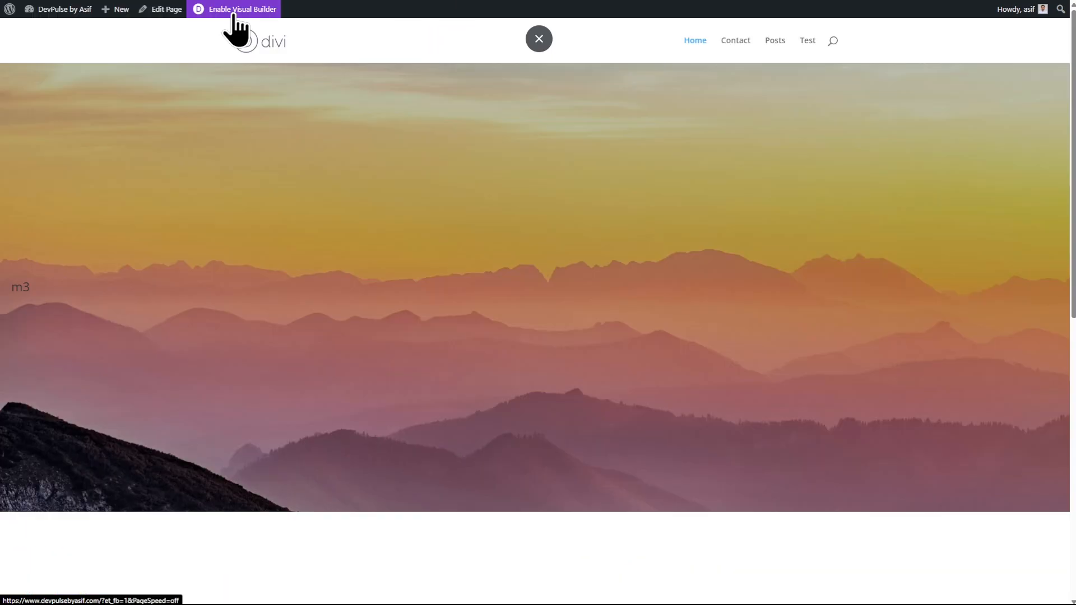